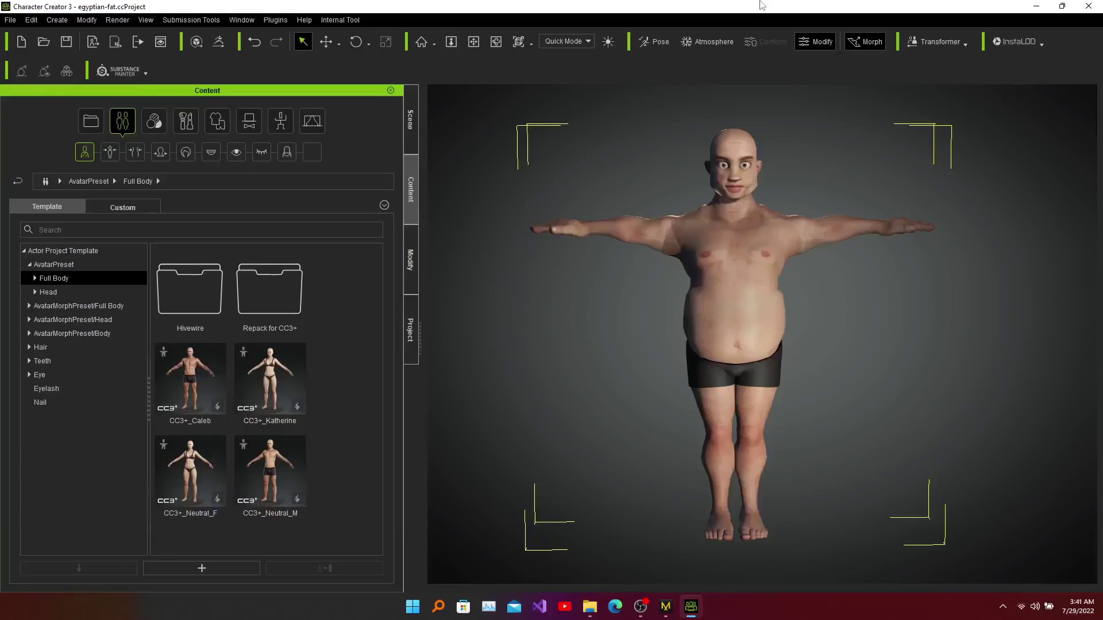
# Step: Review the skirt in Marvelous Designer and its exported skt files in the CC3 folder, and return to Character Creator
pyautogui.click(668, 609)
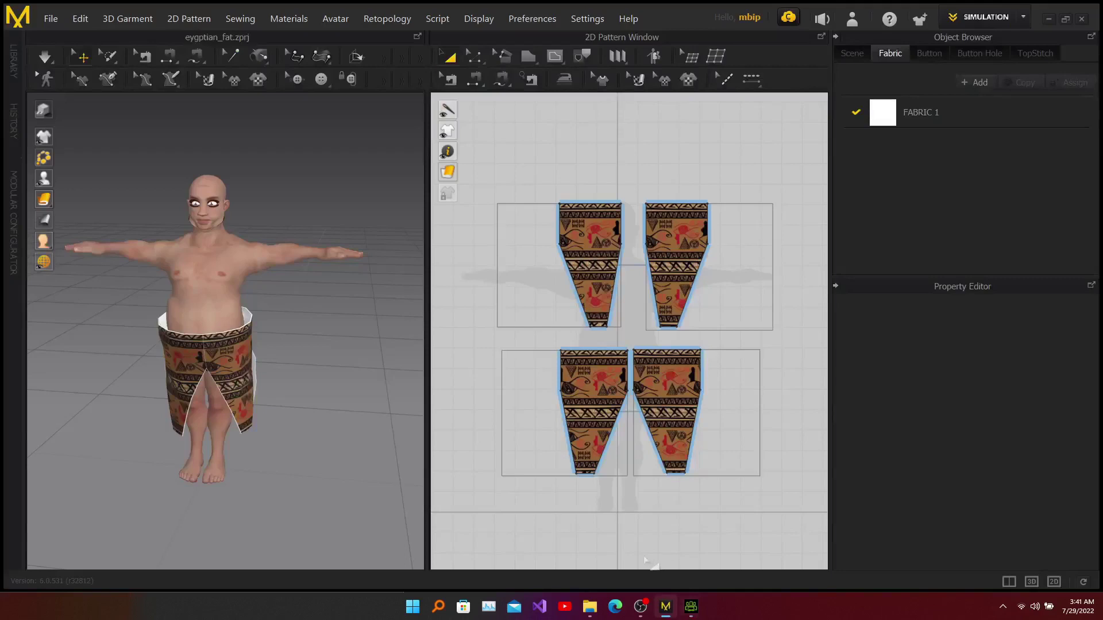
pyautogui.click(592, 608)
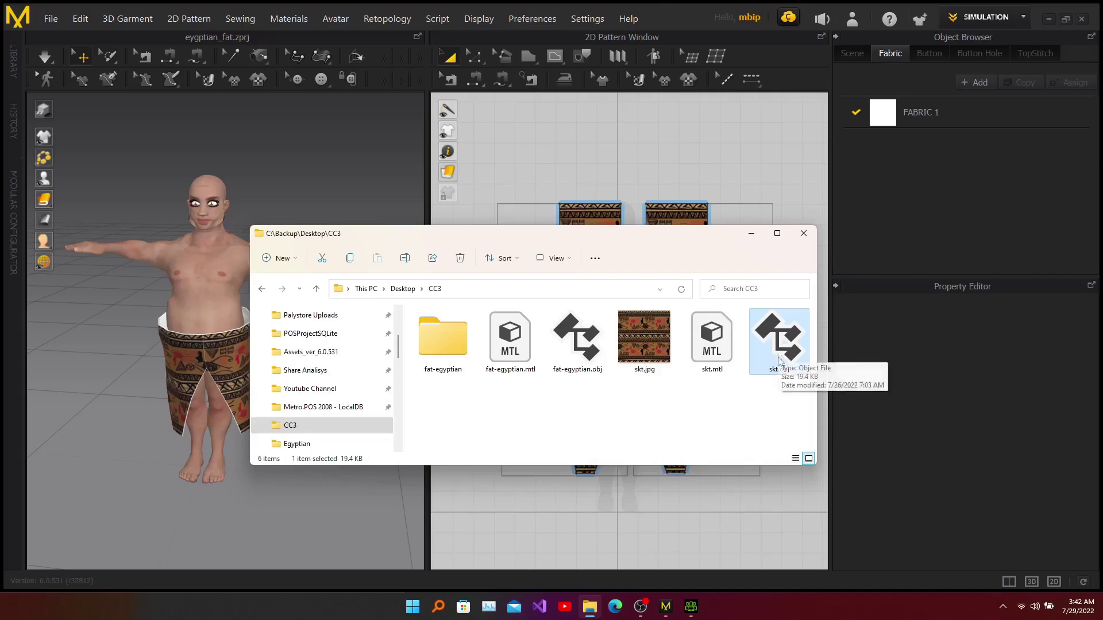
pyautogui.click(689, 607)
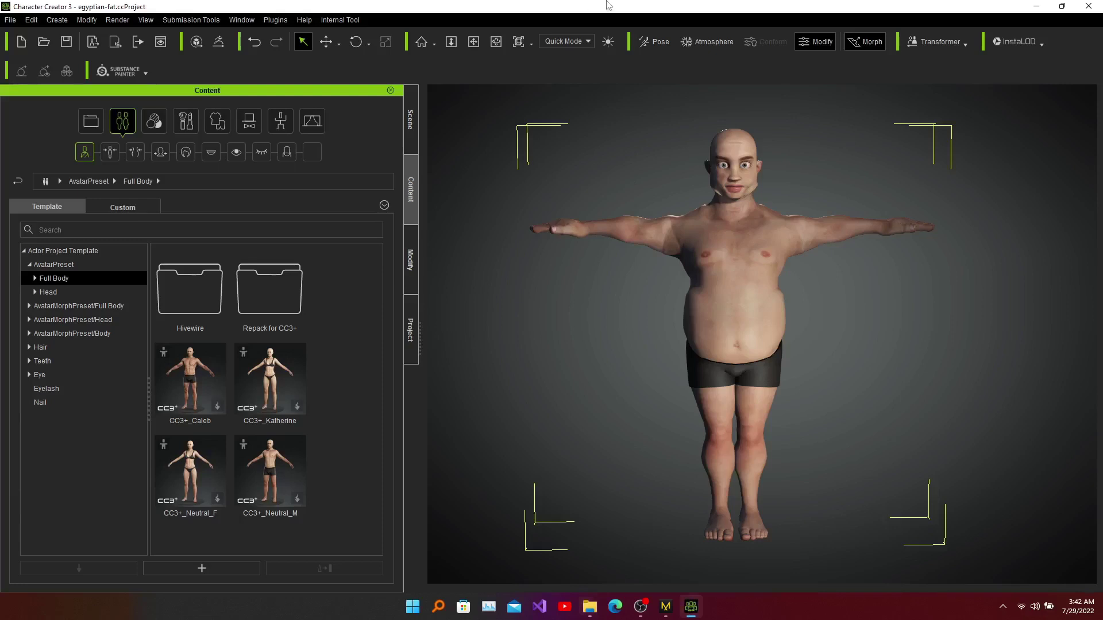
# Step: Import skt.obj from the CC3 folder as an accessory on the character
pyautogui.click(56, 21)
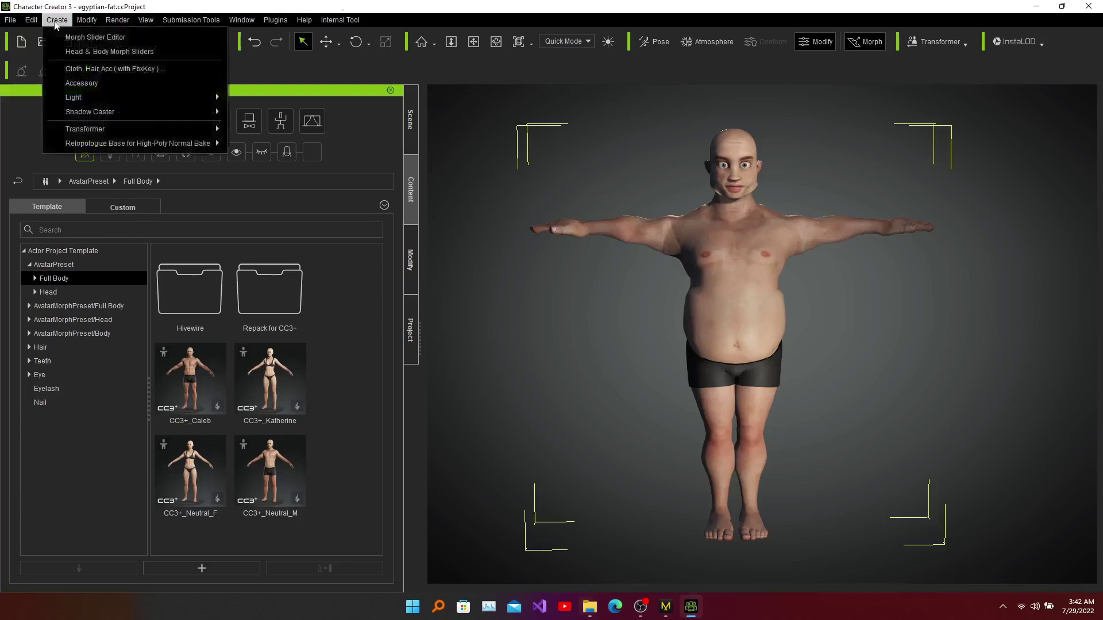
pyautogui.click(75, 84)
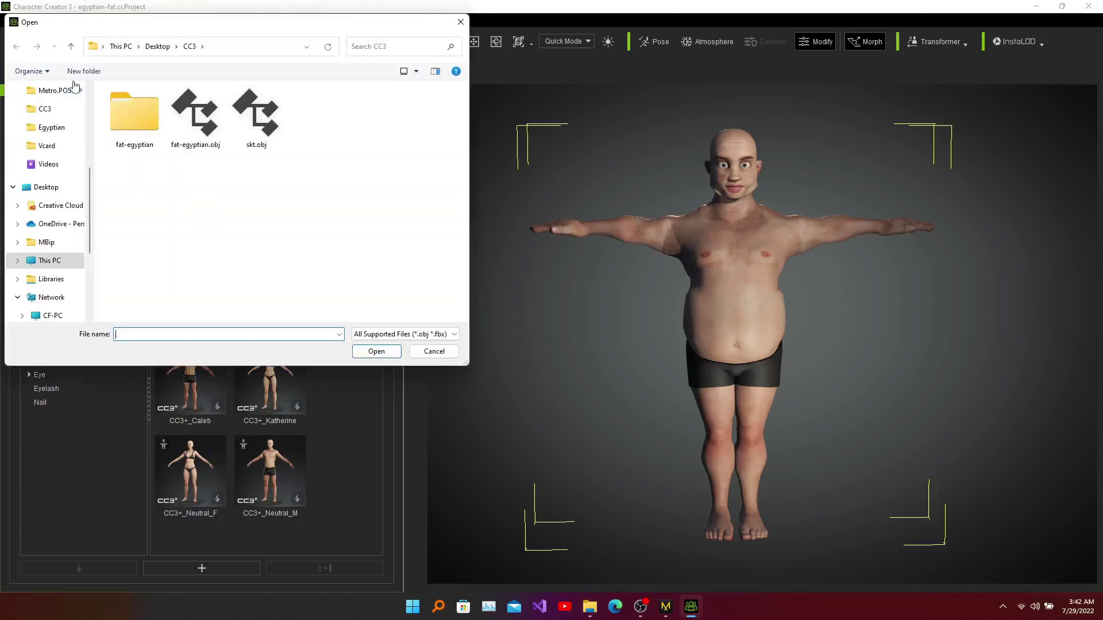
pyautogui.click(258, 135)
pyautogui.click(377, 351)
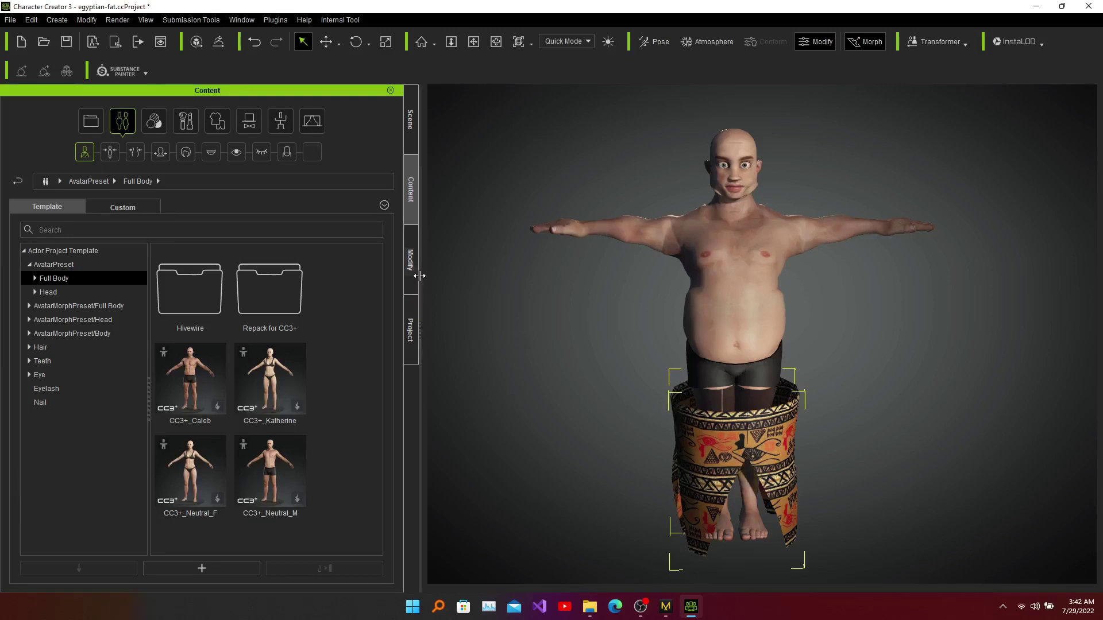
# Step: Raise the skirt to the character's waist by setting its Y position to 25
pyautogui.click(411, 260)
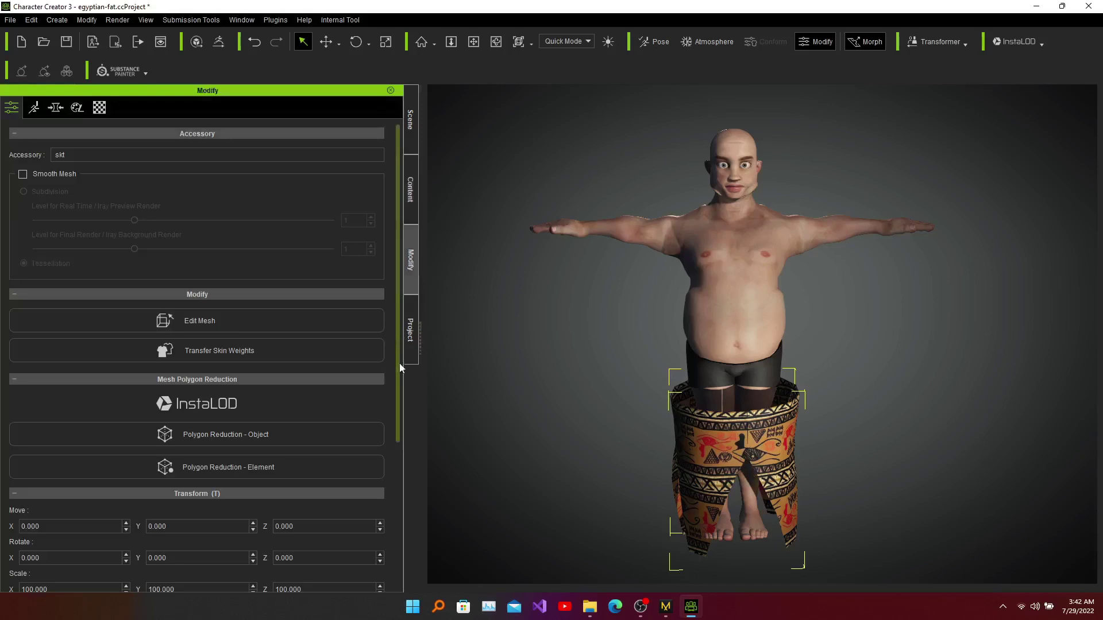
pyautogui.moveTo(399, 374); pyautogui.dragTo(386, 518)
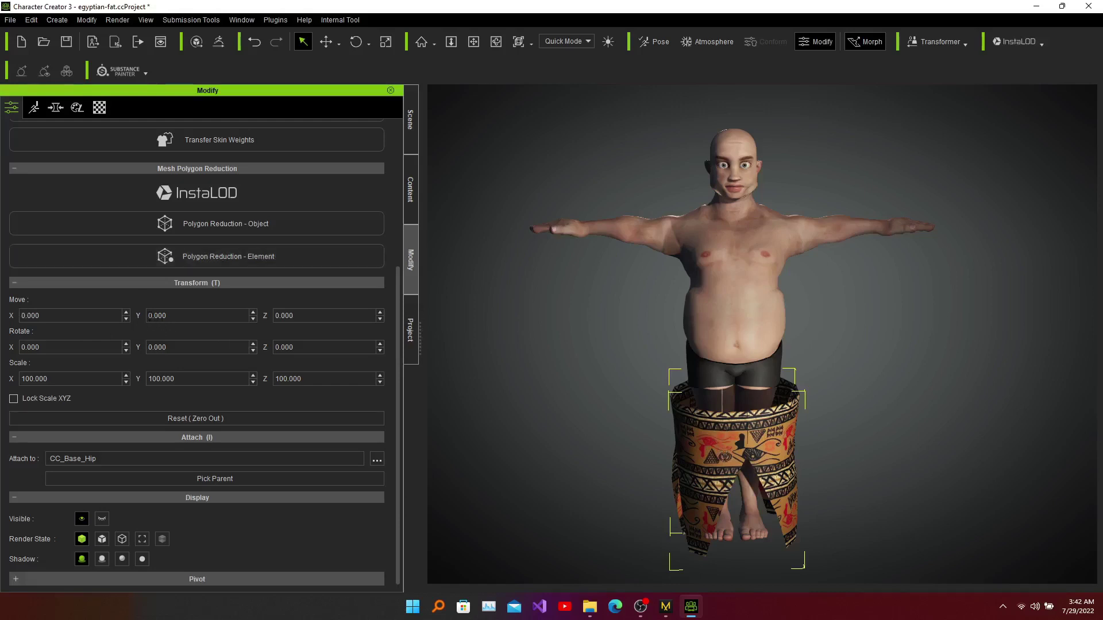
pyautogui.doubleClick(142, 316)
pyautogui.click(177, 346)
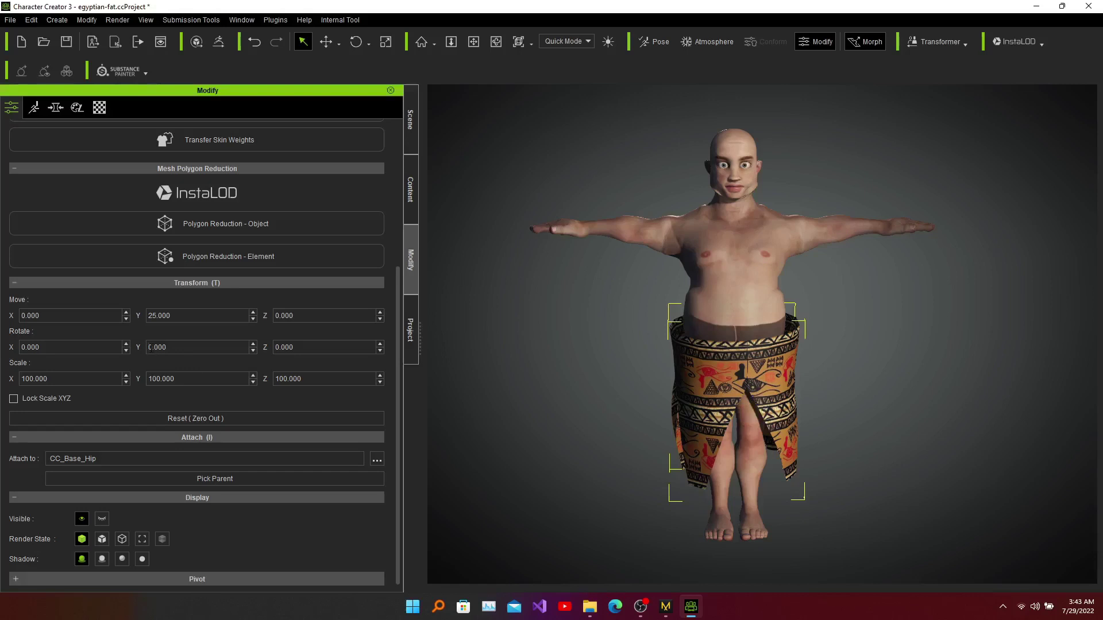
# Step: Set the skirt's Y rotation to -9 so its front slit lines up with the body
pyautogui.doubleClick(150, 347)
pyautogui.write('-8')
pyautogui.click(199, 381)
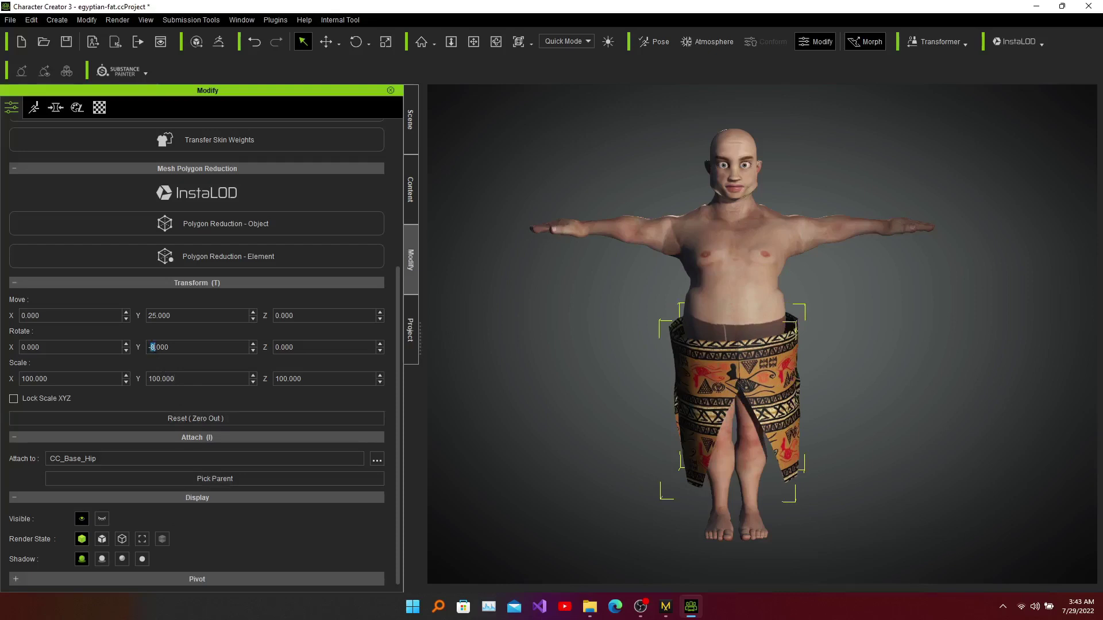
pyautogui.write('9')
pyautogui.click(189, 380)
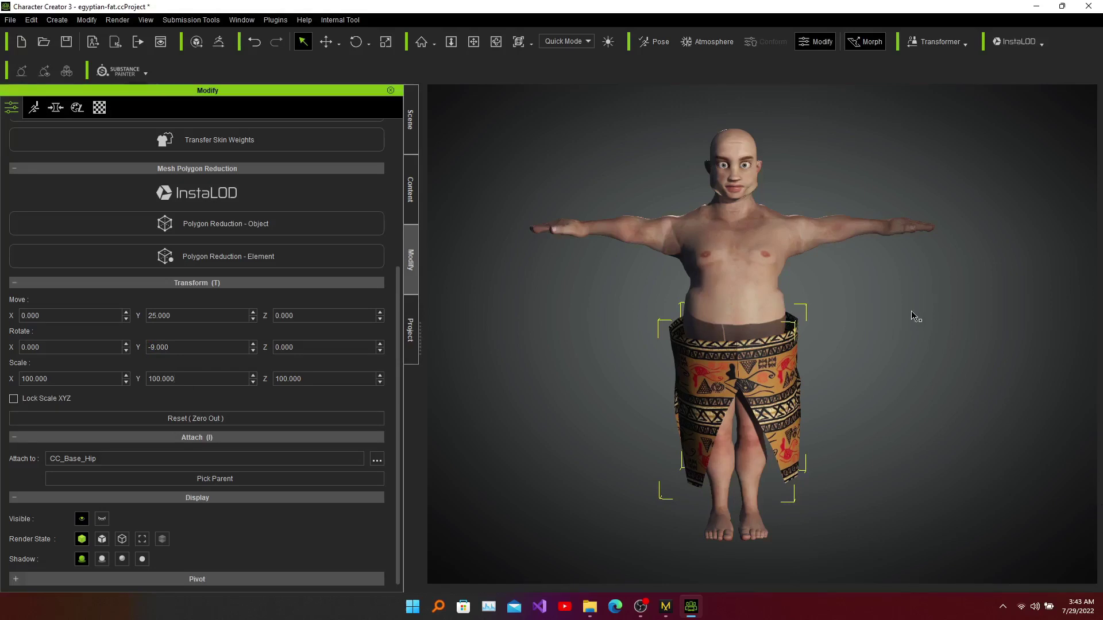
# Step: Shrink the skirt around the waist by setting its X and Y scale to 80
pyautogui.moveTo(916, 316); pyautogui.dragTo(883, 313, button='right')
pyautogui.moveTo(917, 281); pyautogui.dragTo(856, 391, button='right')
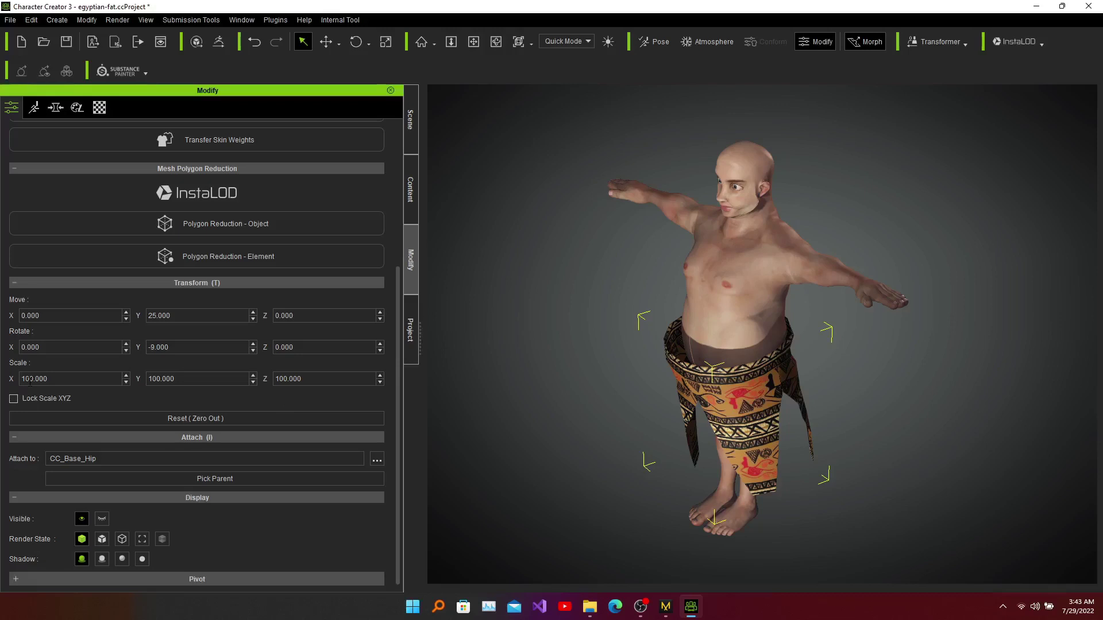
pyautogui.moveTo(28, 379); pyautogui.dragTo(18, 385)
pyautogui.write('8')
pyautogui.click(195, 380)
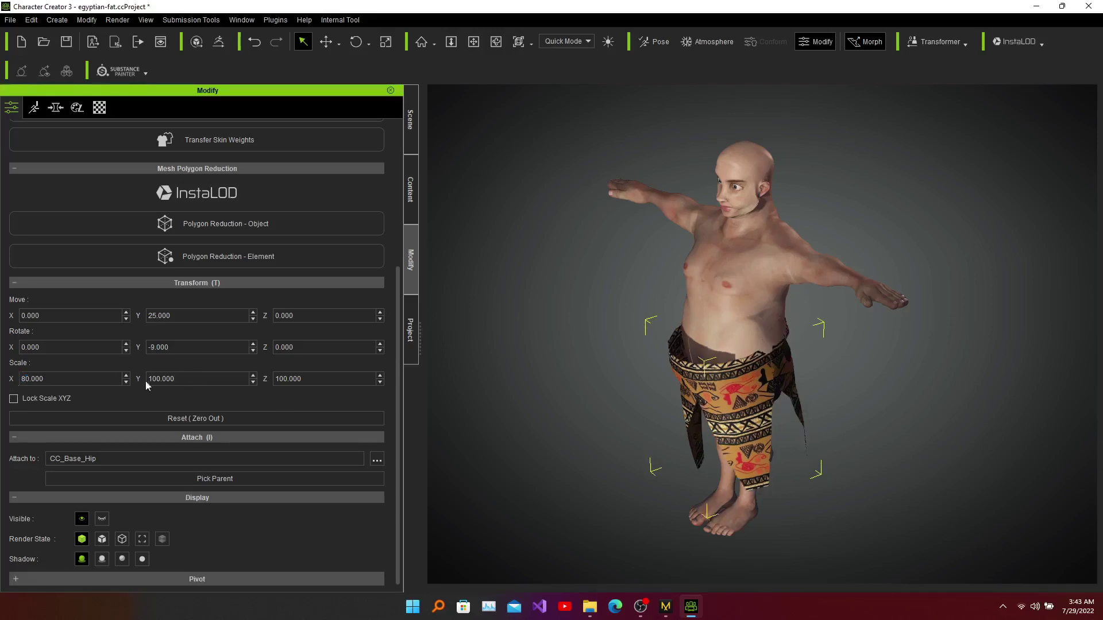
pyautogui.moveTo(149, 379); pyautogui.dragTo(156, 379)
pyautogui.write('8')
pyautogui.press('Return')
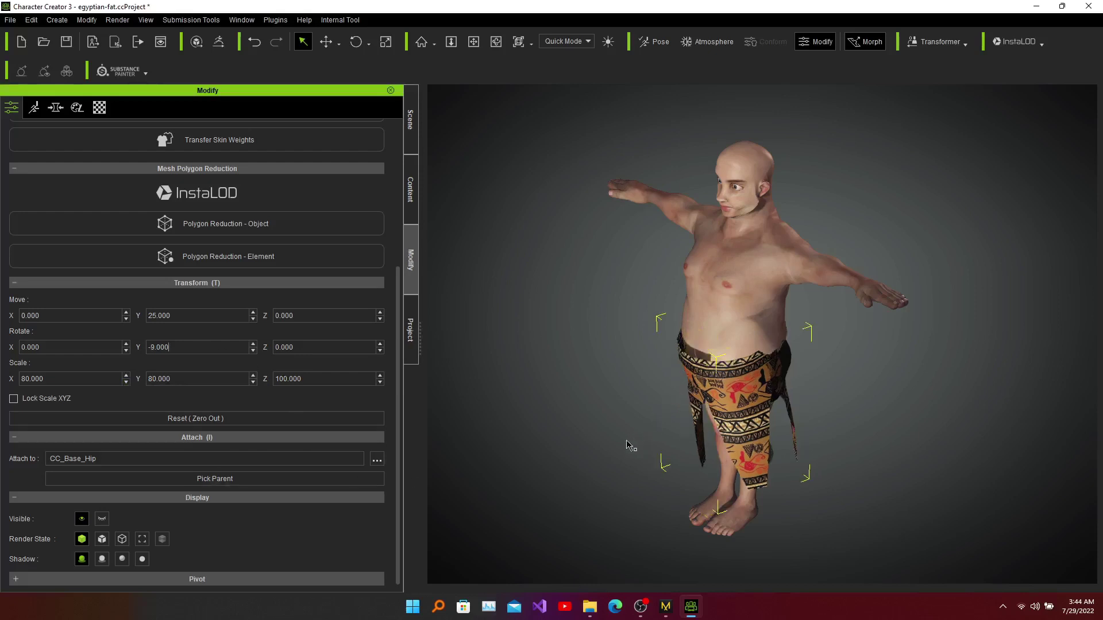
# Step: Set the skirt's Z position to -2.8
pyautogui.moveTo(579, 468); pyautogui.dragTo(517, 387, button='right')
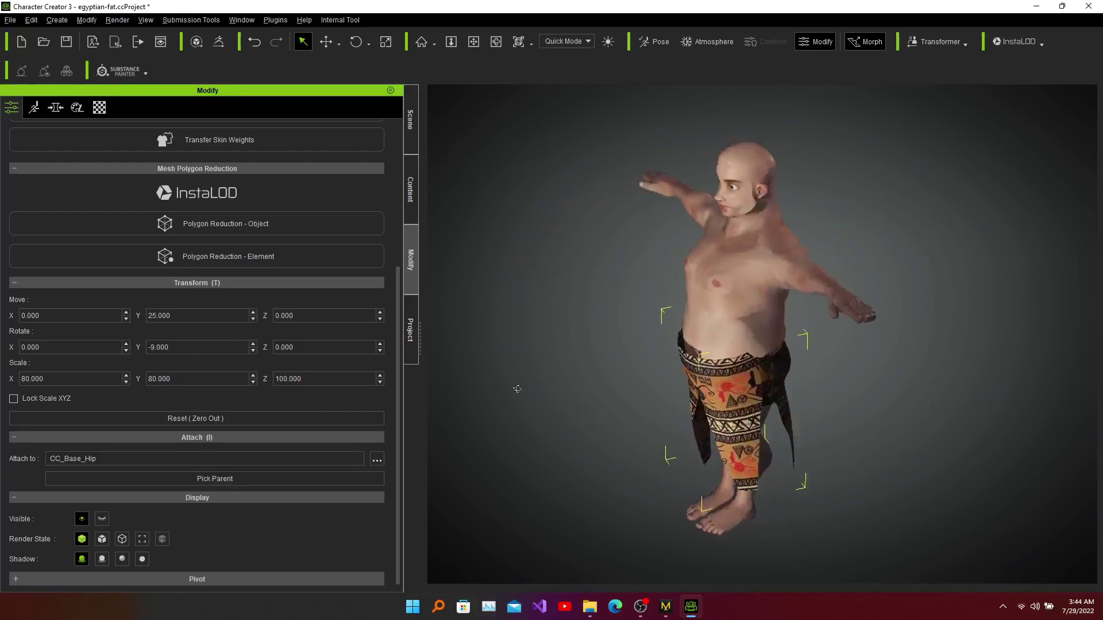
pyautogui.moveTo(836, 389); pyautogui.dragTo(845, 294, button='right')
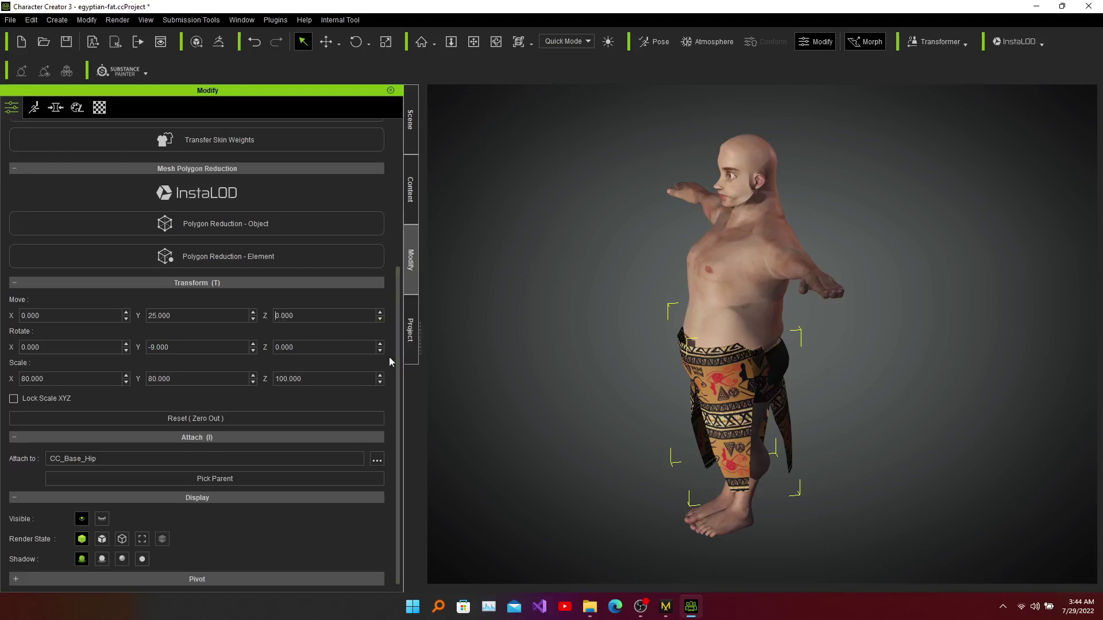
pyautogui.hotkey('shift', 'Right')
pyautogui.write('-2')
pyautogui.write('8')
pyautogui.press('BackSpace')
pyautogui.press('BackSpace')
pyautogui.press('BackSpace')
pyautogui.press('BackSpace')
pyautogui.write('.8')
pyautogui.click(327, 345)
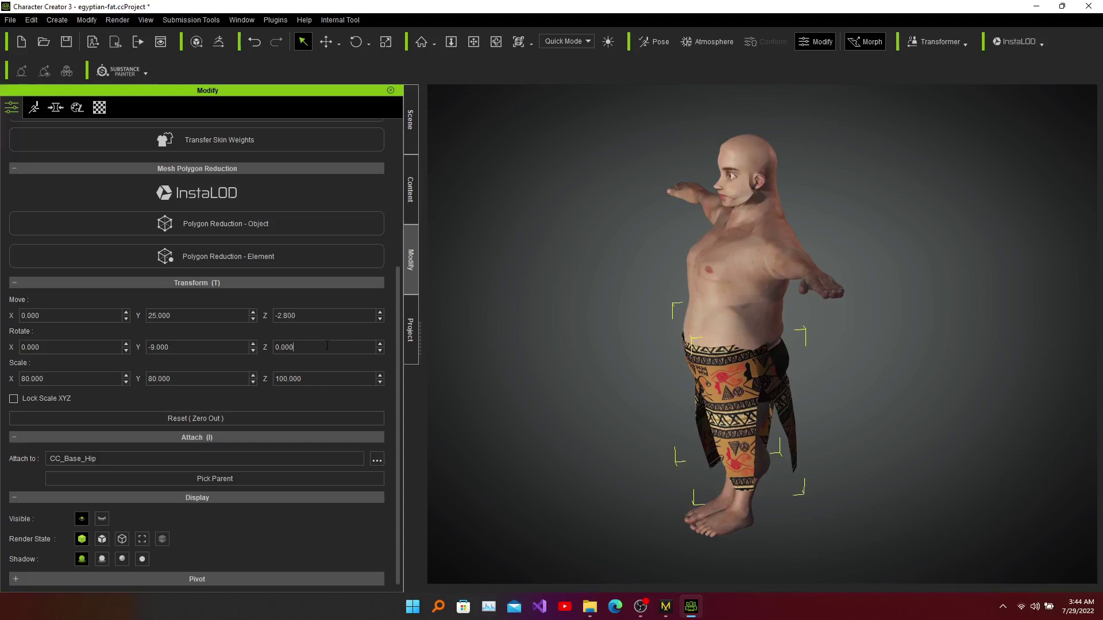
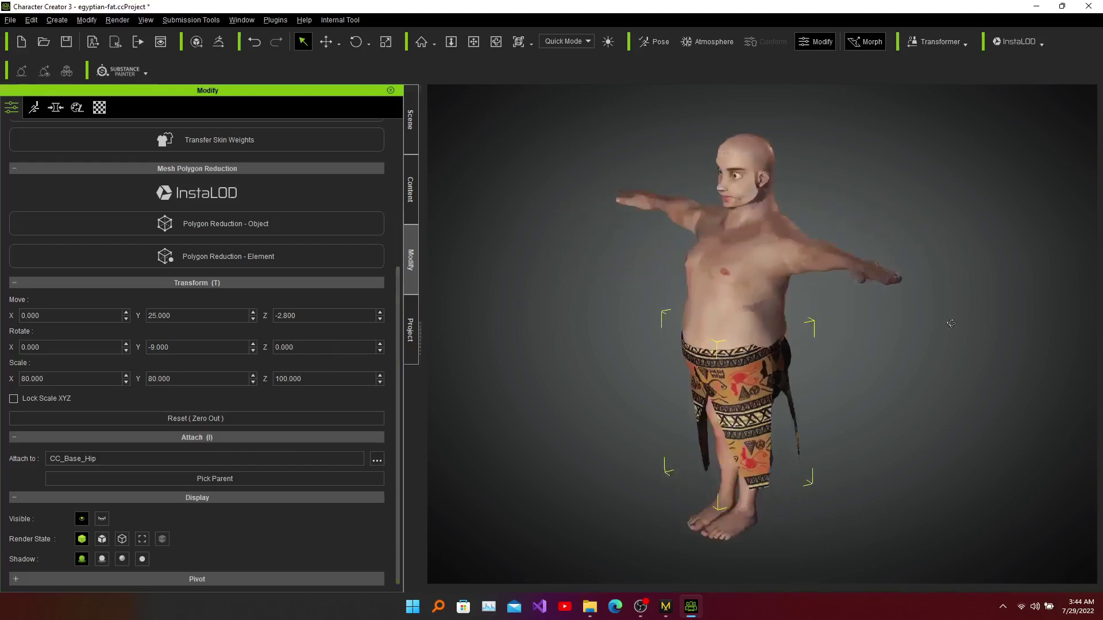
# Step: Tilt the skirt slightly by setting its Z rotation to -0.4
pyautogui.moveTo(522, 367); pyautogui.dragTo(931, 383, button='right')
pyautogui.moveTo(568, 334); pyautogui.dragTo(856, 348, button='right')
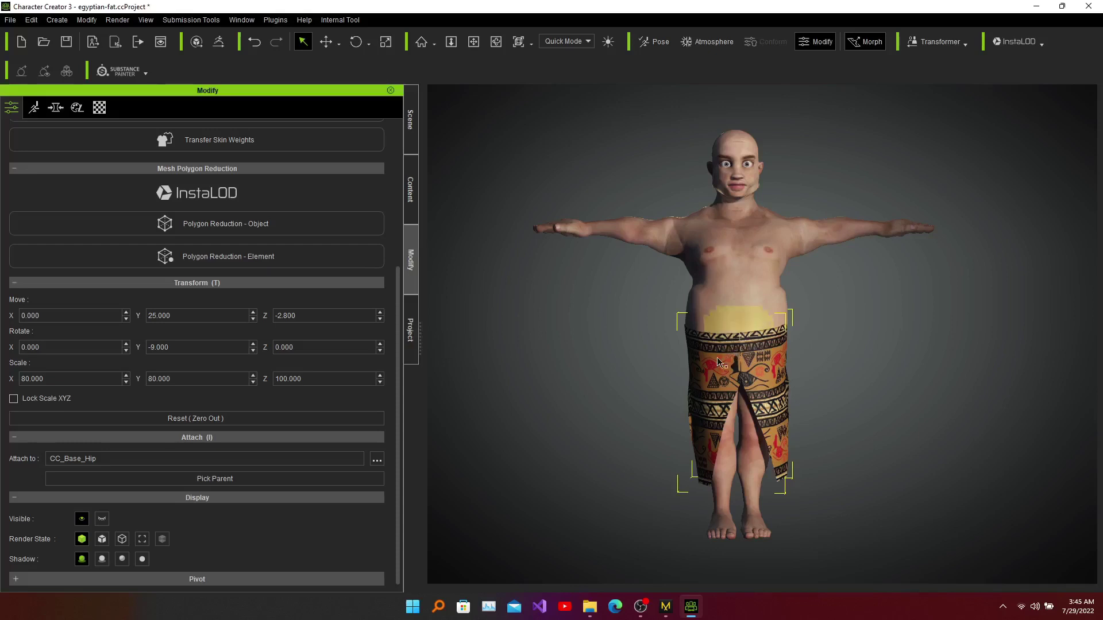
pyautogui.click(379, 351)
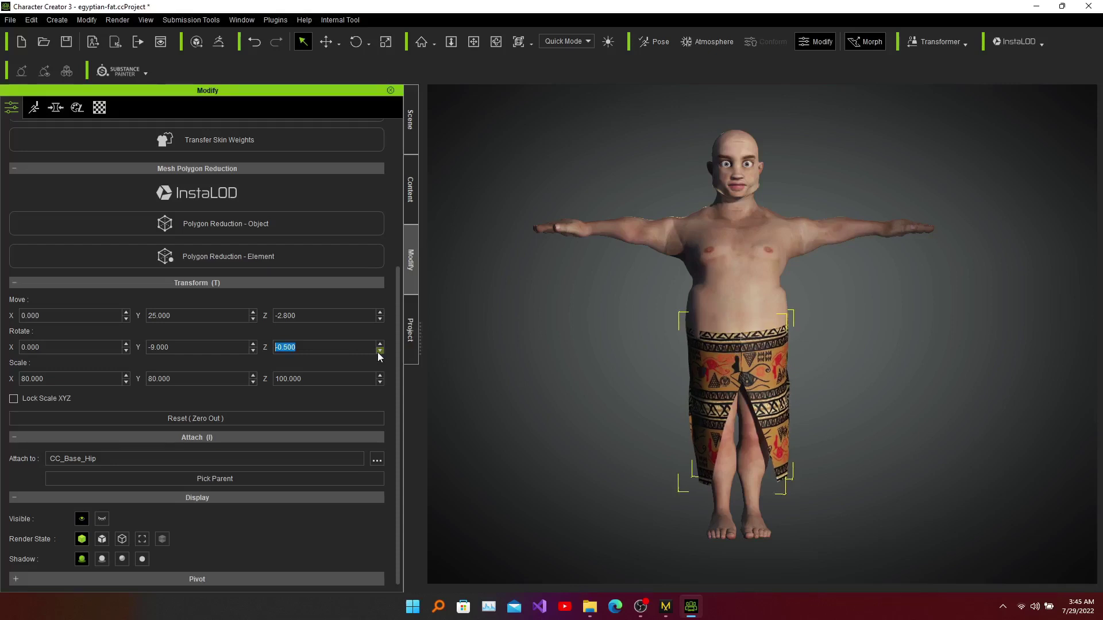
pyautogui.click(379, 345)
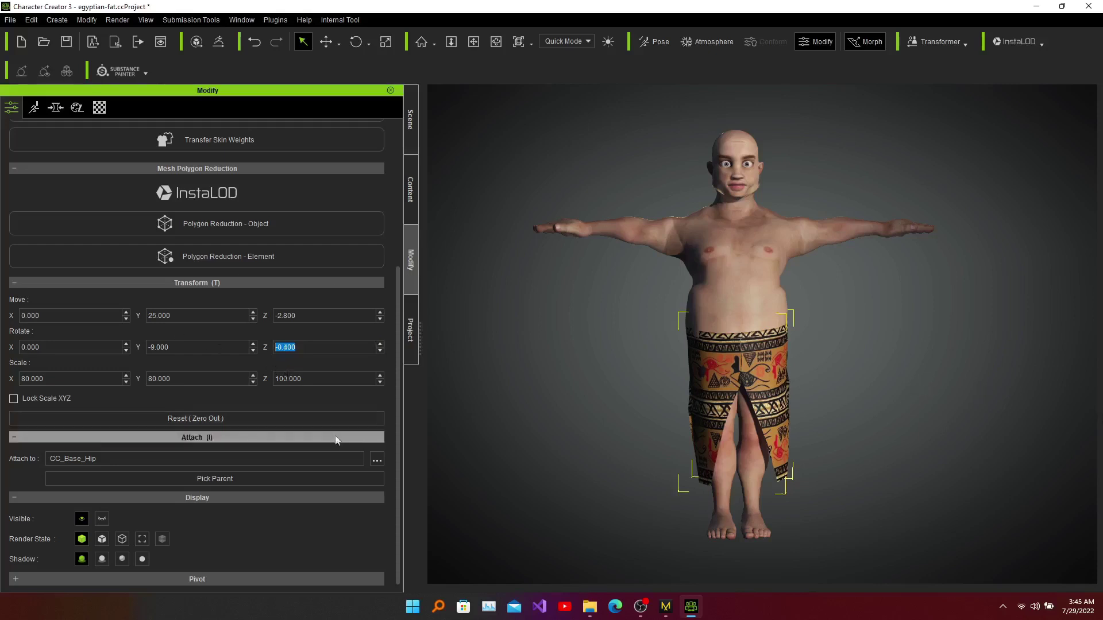
# Step: Transfer skin weights to the skirt using the Default template to turn it into cloth
pyautogui.moveTo(397, 371); pyautogui.dragTo(418, 199)
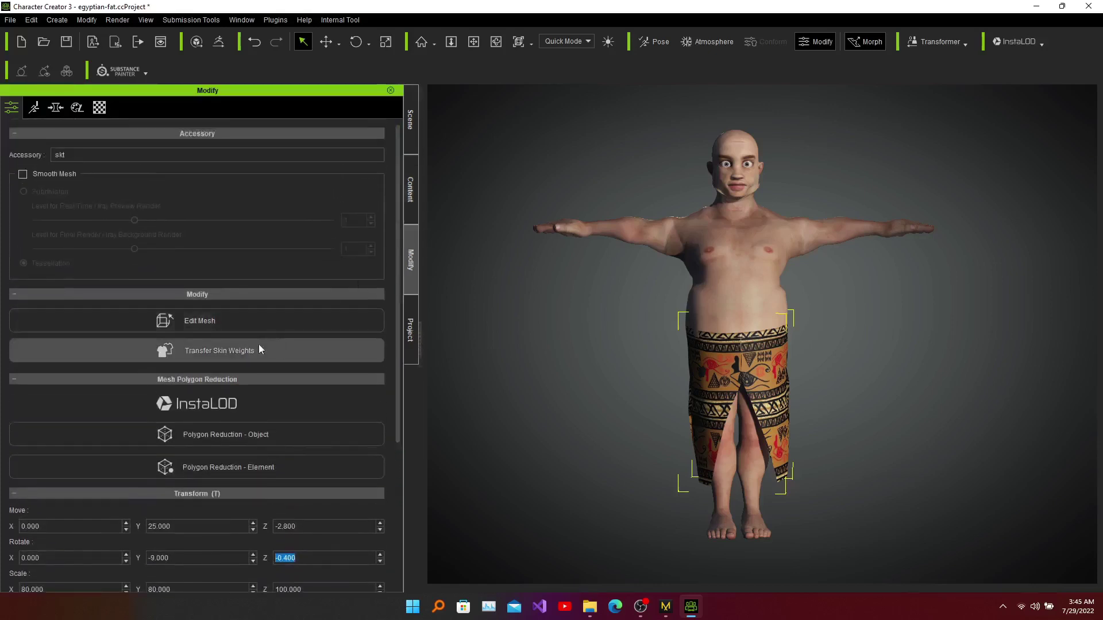
pyautogui.click(303, 356)
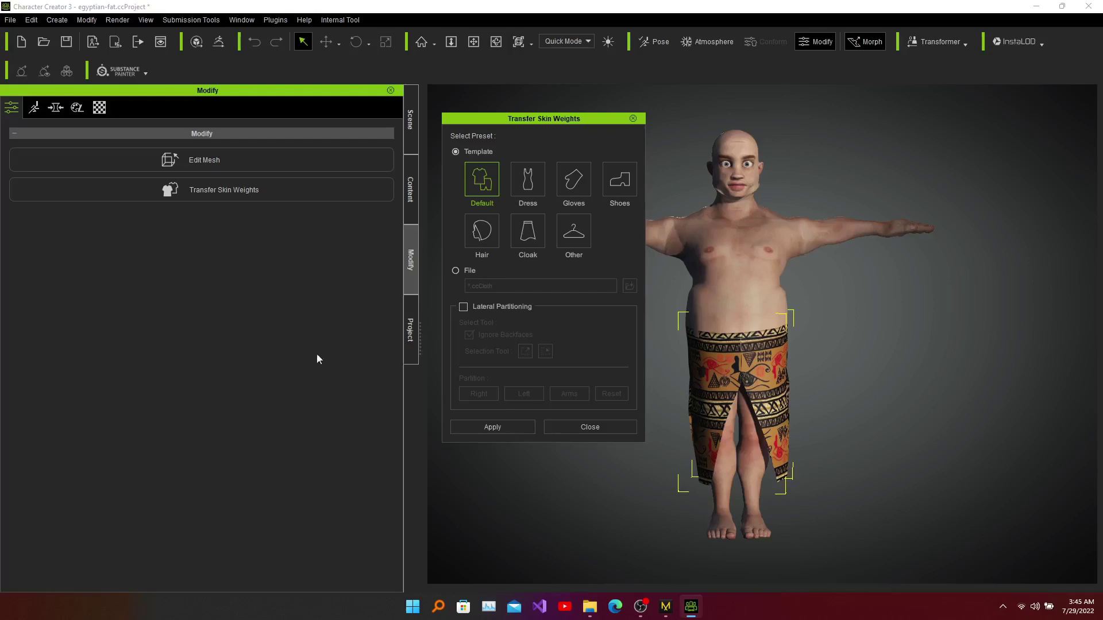
pyautogui.click(495, 428)
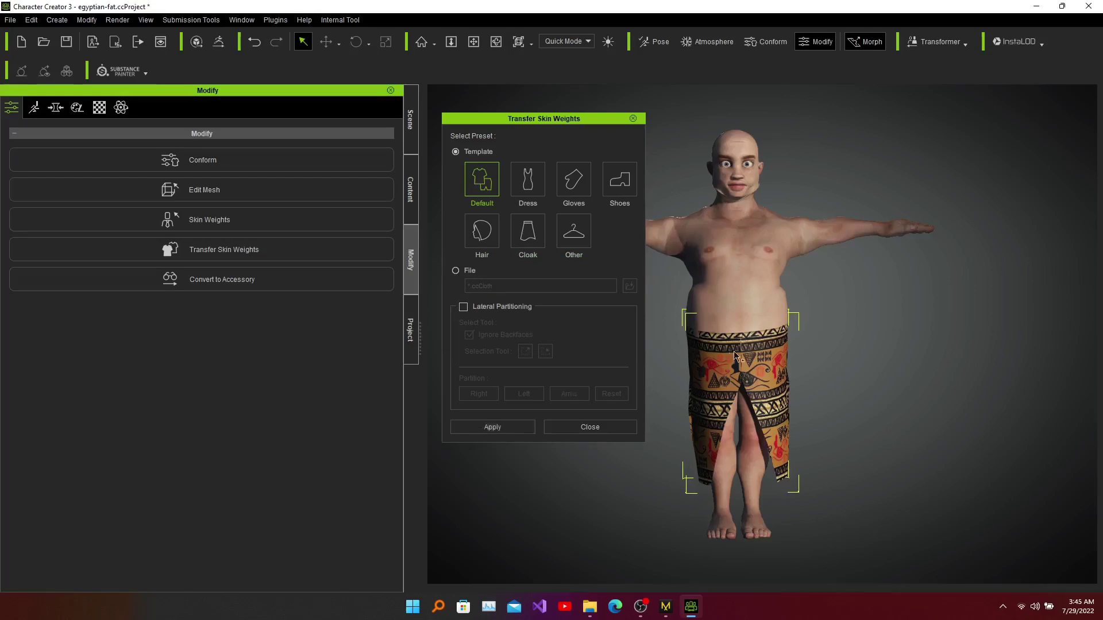
pyautogui.click(592, 427)
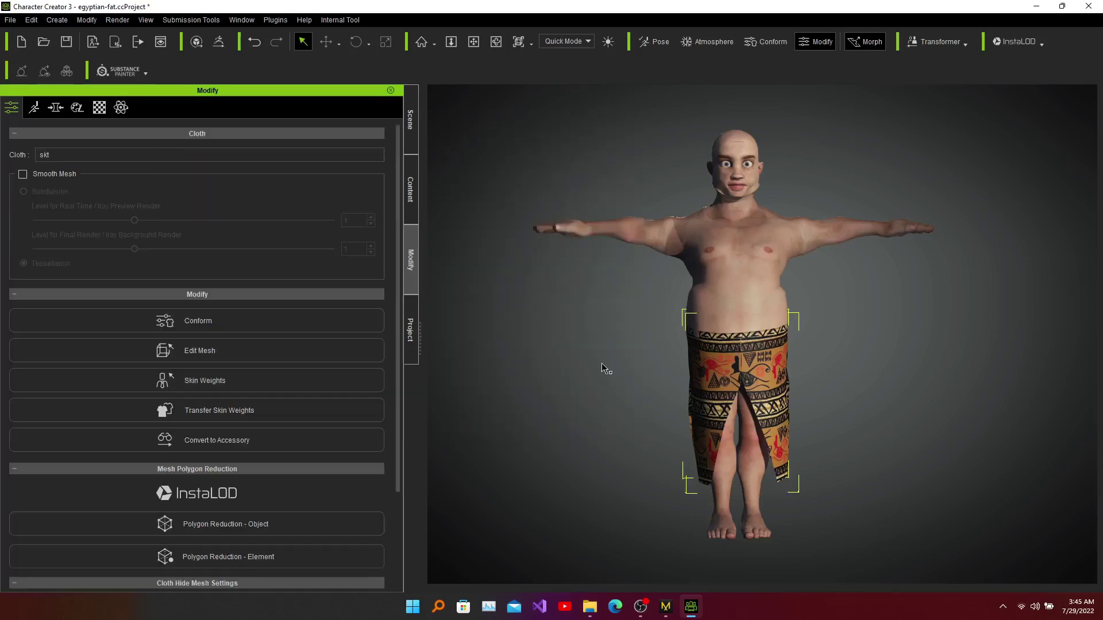
# Step: Check the skirt from behind and delete the Boxers garment from the avatar
pyautogui.moveTo(882, 350); pyautogui.dragTo(485, 320, button='right')
pyautogui.moveTo(930, 343); pyautogui.dragTo(585, 341, button='right')
pyautogui.moveTo(886, 339); pyautogui.dragTo(713, 351, button='right')
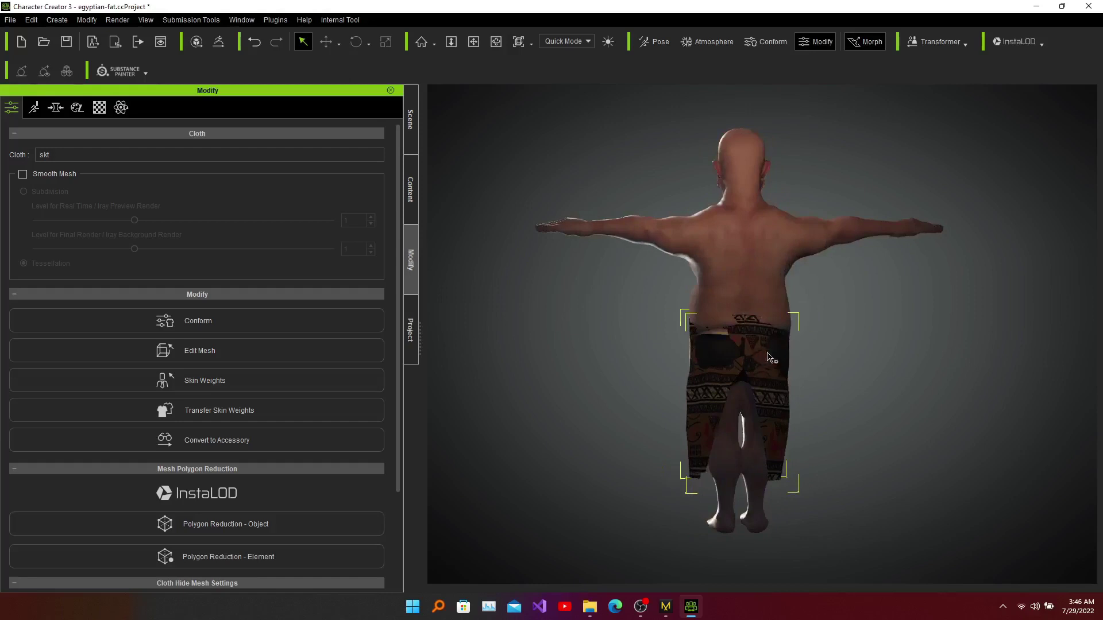
pyautogui.moveTo(912, 365); pyautogui.dragTo(711, 365, button='right')
pyautogui.moveTo(621, 349); pyautogui.dragTo(921, 358, button='right')
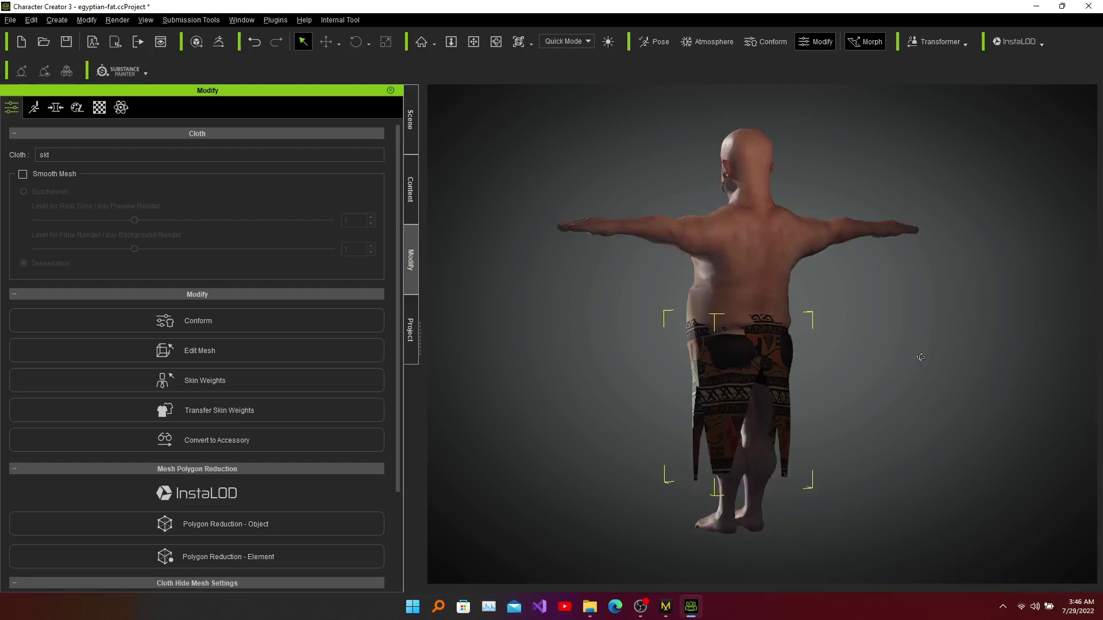
pyautogui.click(411, 136)
pyautogui.keyDown('ctrl'); pyautogui.click(120, 163); pyautogui.keyUp('ctrl')
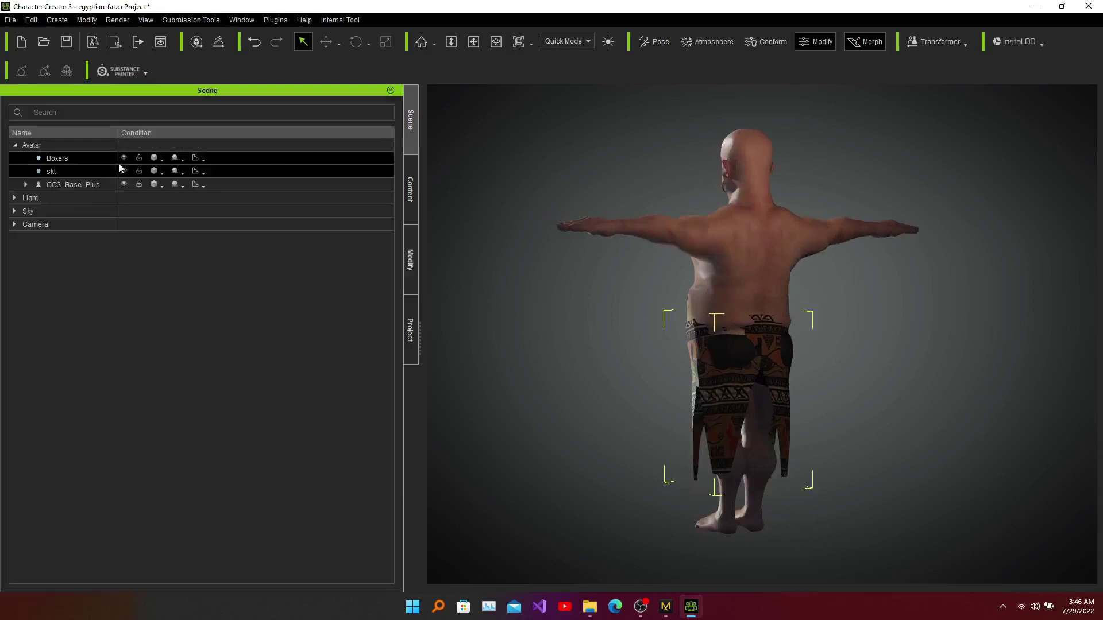
pyautogui.click(87, 162)
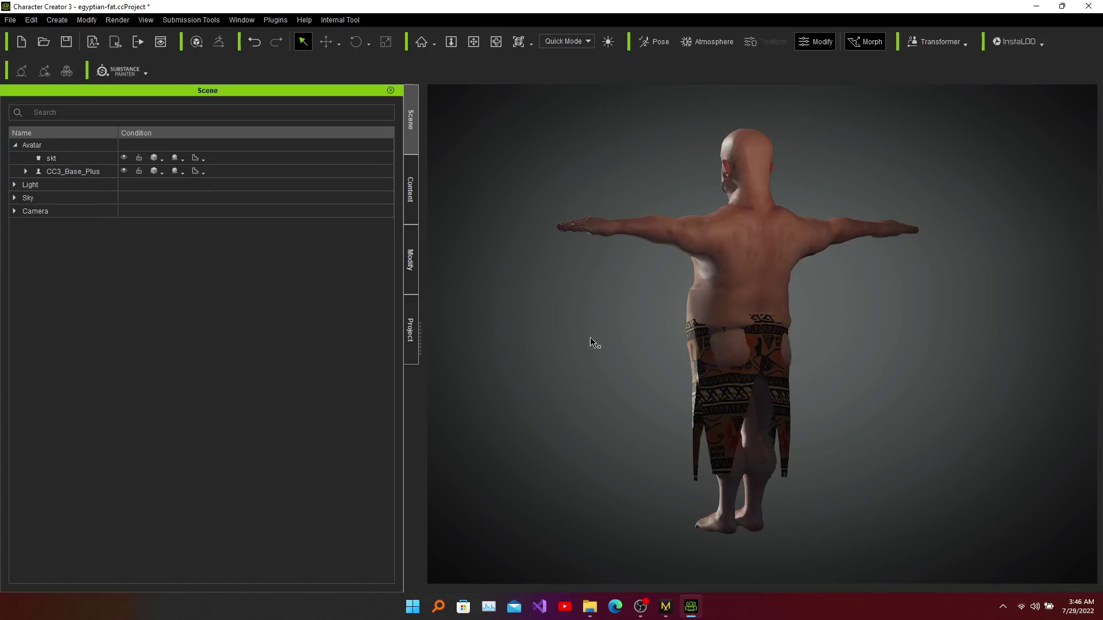
# Step: Conform the skirt to the heavy body with conforming enabled, and check its fit from the front and behind
pyautogui.press('alt')
pyautogui.keyDown('alt'); pyautogui.moveTo(595, 368); pyautogui.dragTo(929, 378); pyautogui.keyUp('alt')
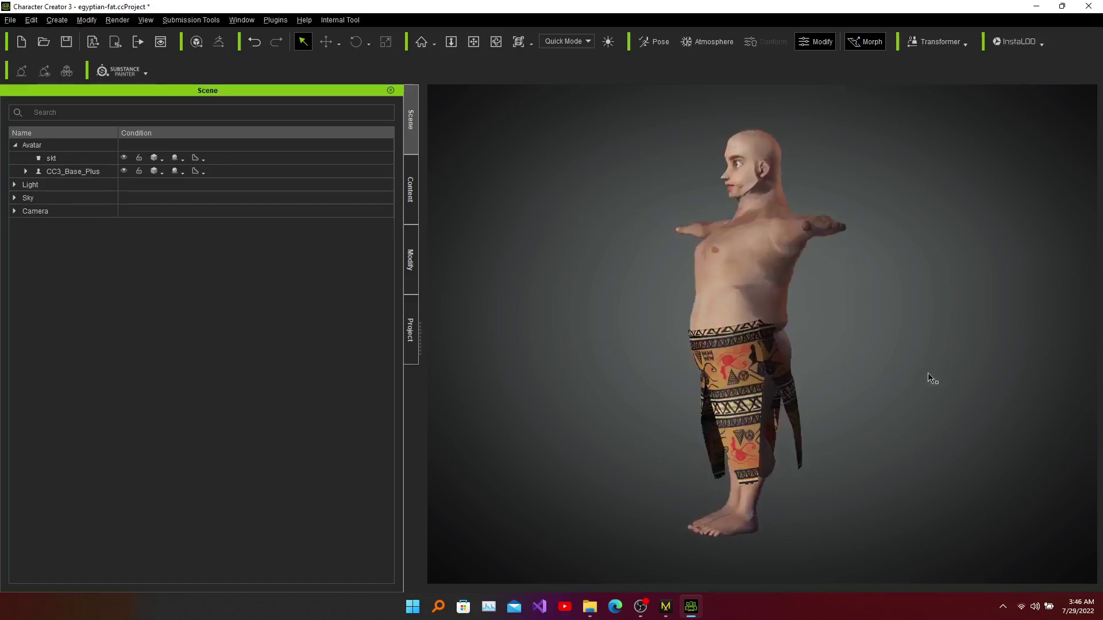
pyautogui.keyDown('alt'); pyautogui.moveTo(639, 351); pyautogui.dragTo(1052, 371); pyautogui.keyUp('alt')
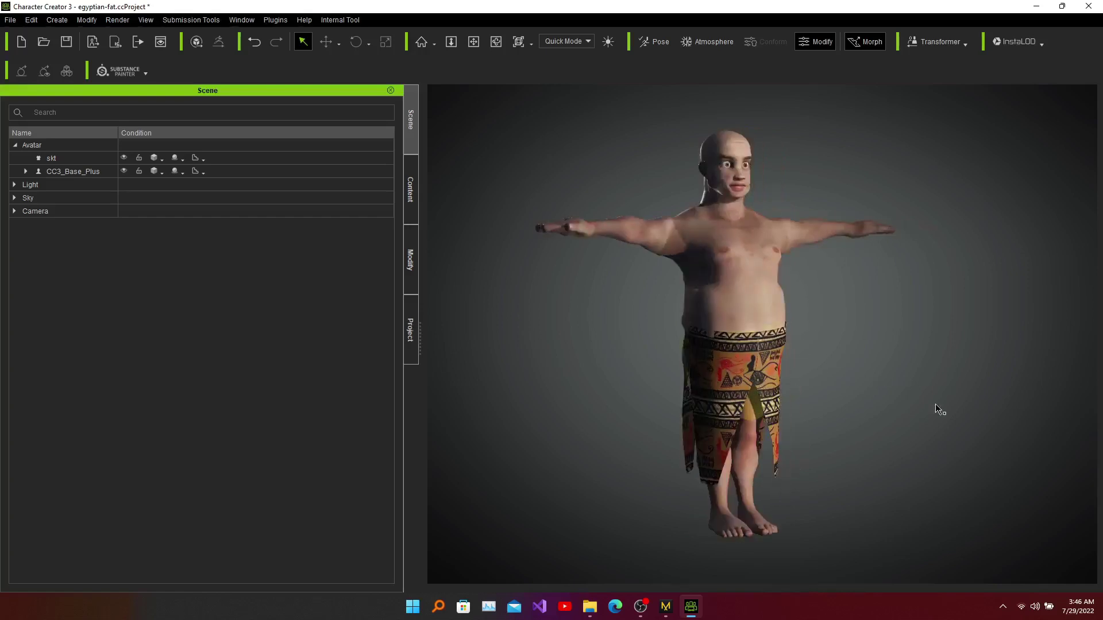
pyautogui.click(717, 372)
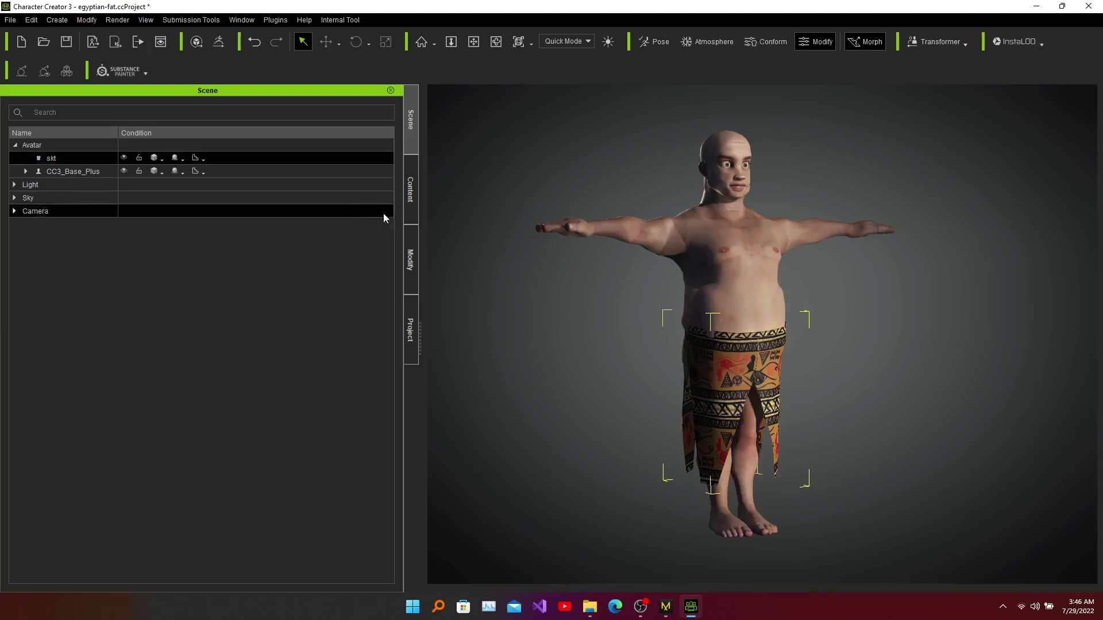
pyautogui.click(408, 248)
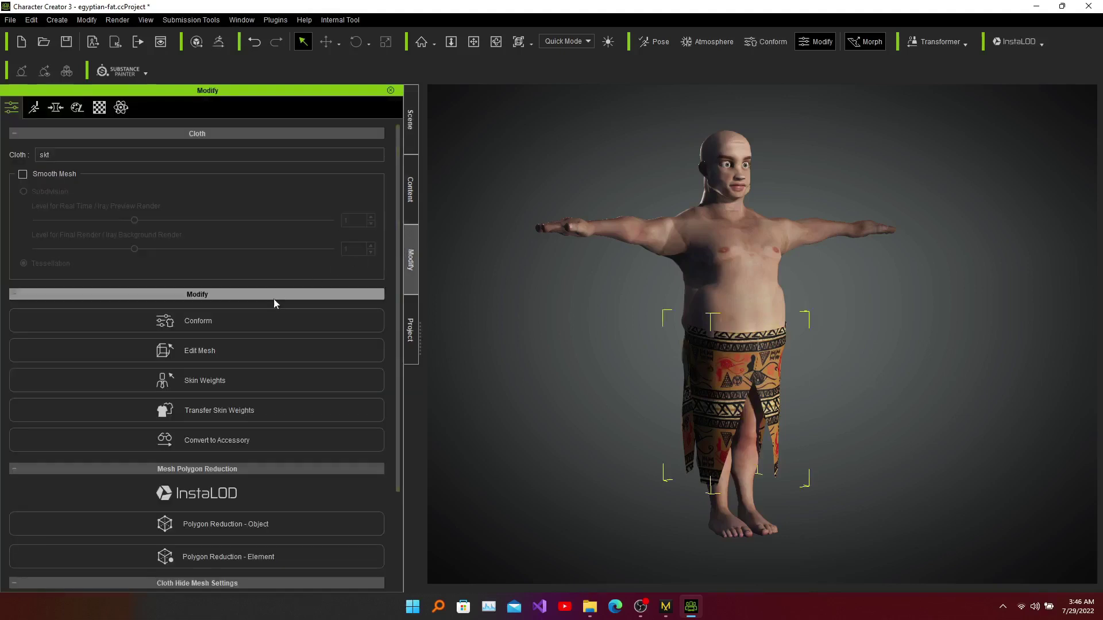
pyautogui.click(253, 323)
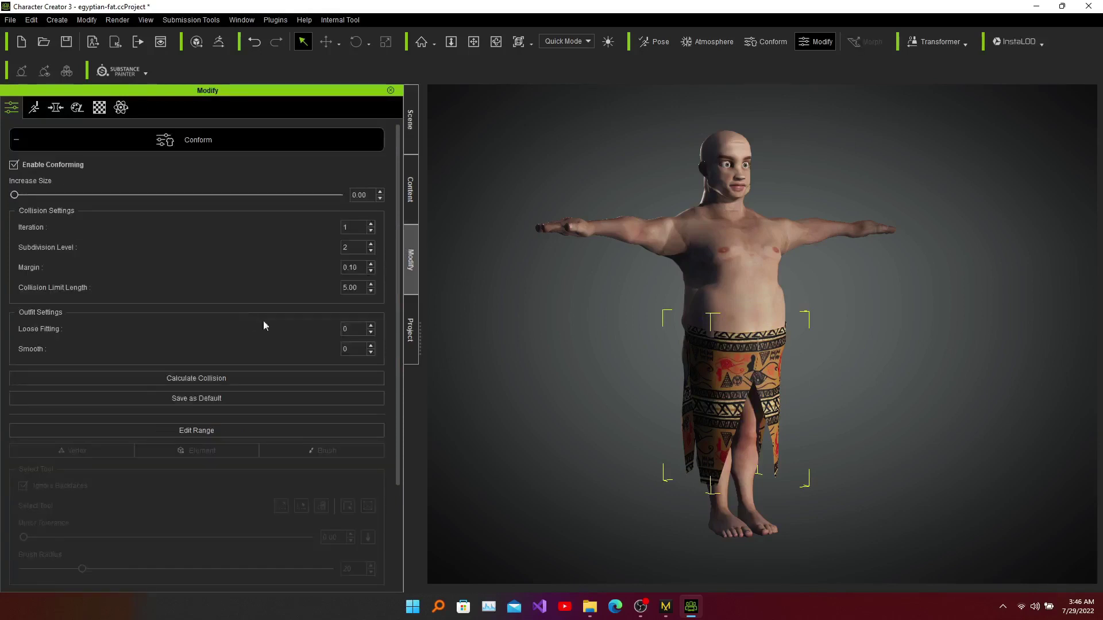
pyautogui.moveTo(554, 395); pyautogui.dragTo(659, 369, button='right')
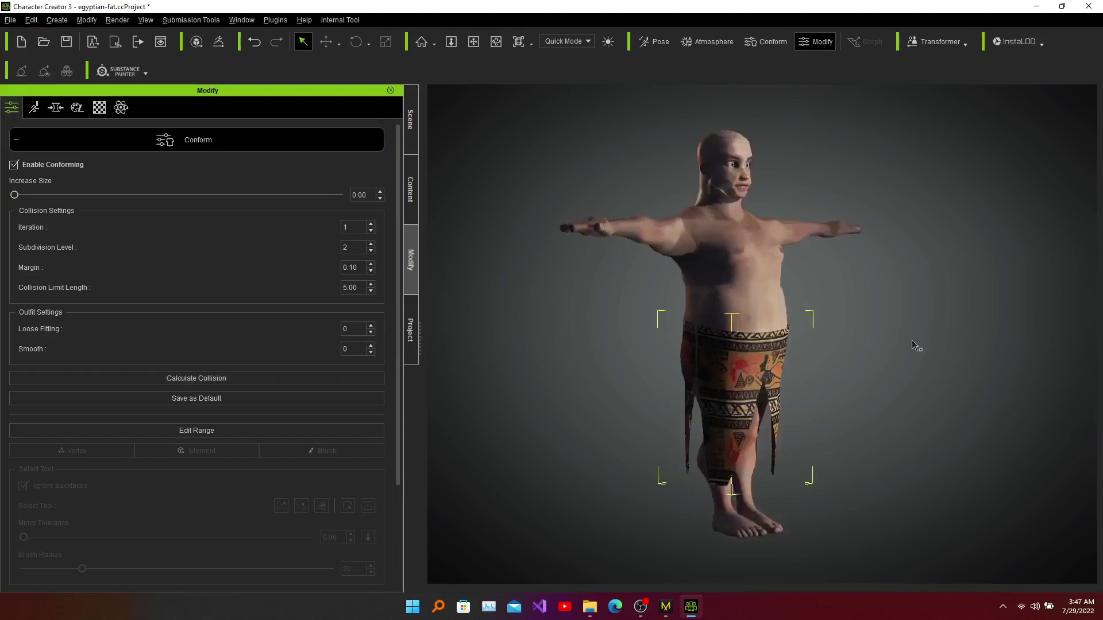
pyautogui.moveTo(913, 345); pyautogui.dragTo(521, 327, button='right')
pyautogui.moveTo(906, 346)
pyautogui.mouseDown(button='right')
pyautogui.moveTo(897, 345)
pyautogui.moveTo(928, 346)
pyautogui.moveTo(888, 348)
pyautogui.mouseUp(button='right')
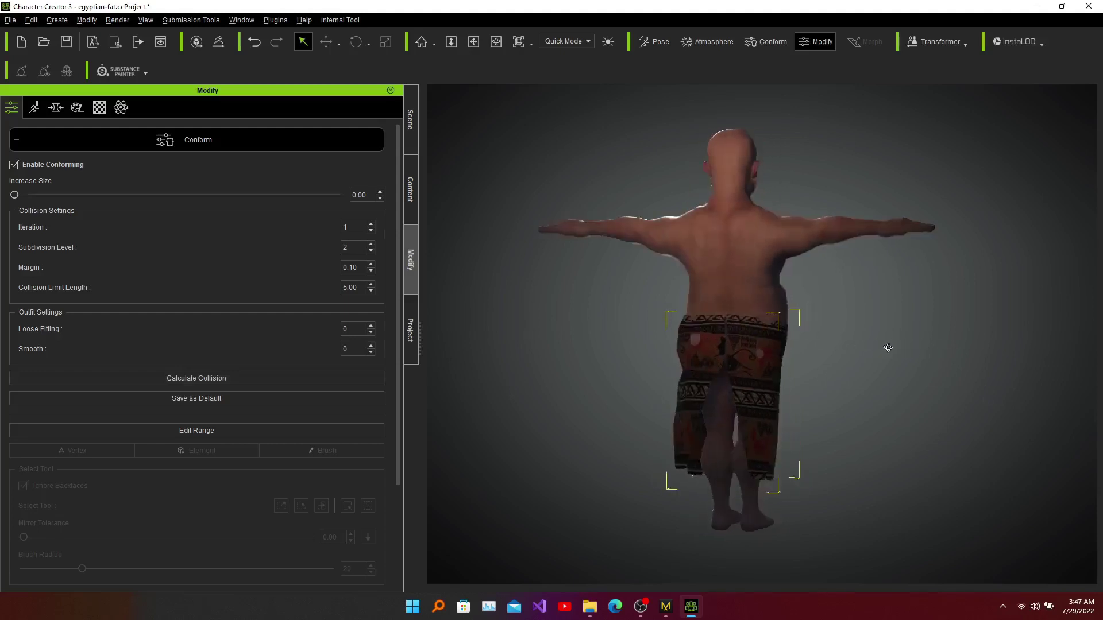
pyautogui.scroll(5, 699, 308)
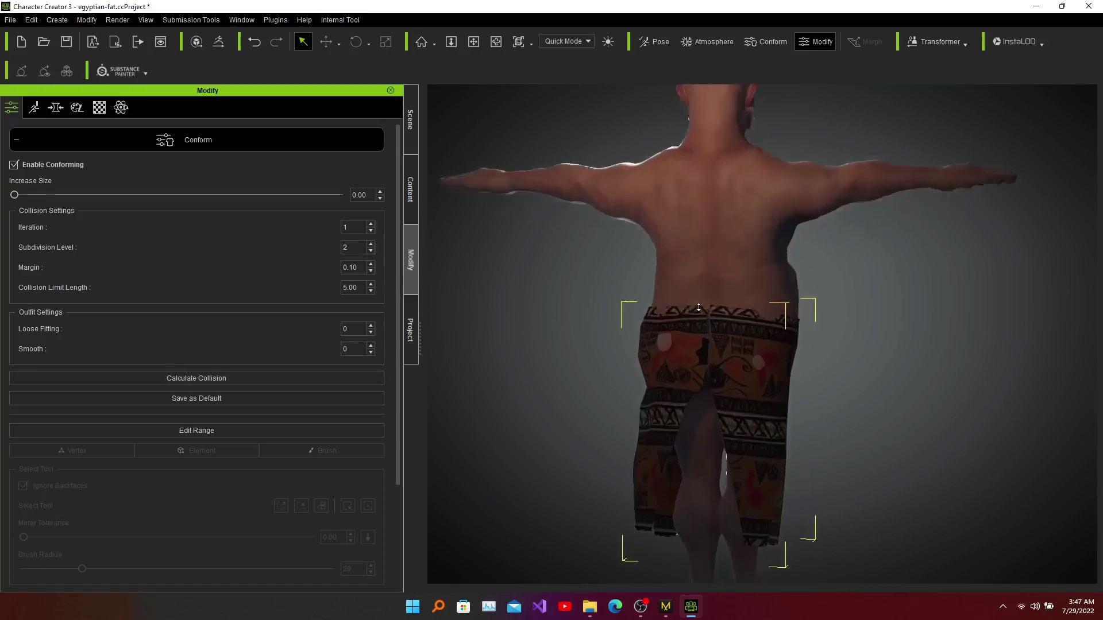
pyautogui.moveTo(571, 359); pyautogui.dragTo(603, 357, button='right')
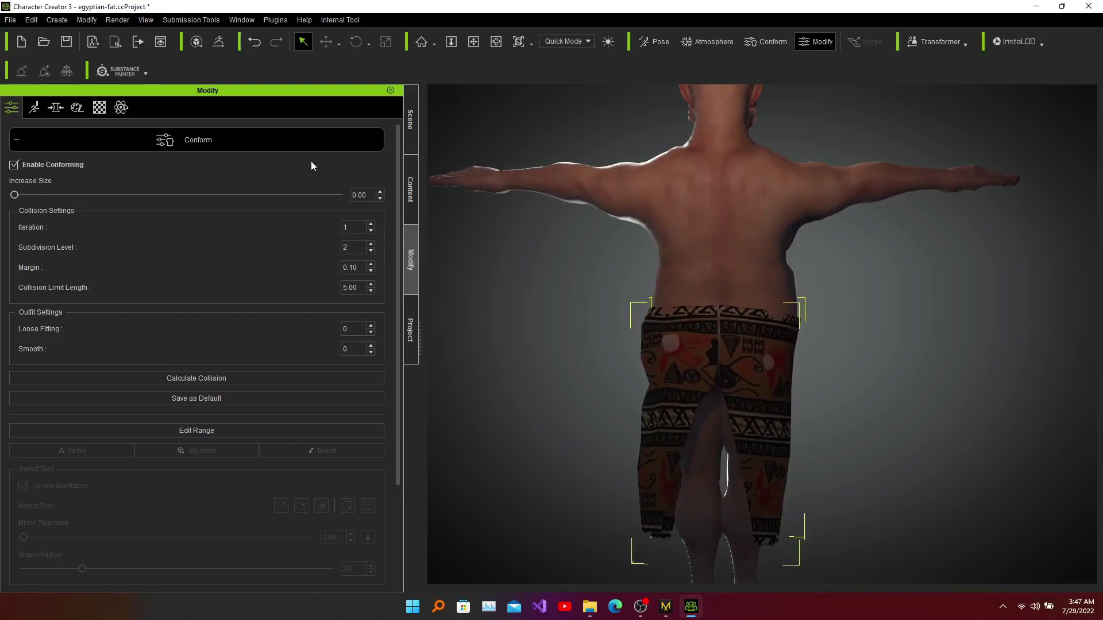
pyautogui.click(243, 140)
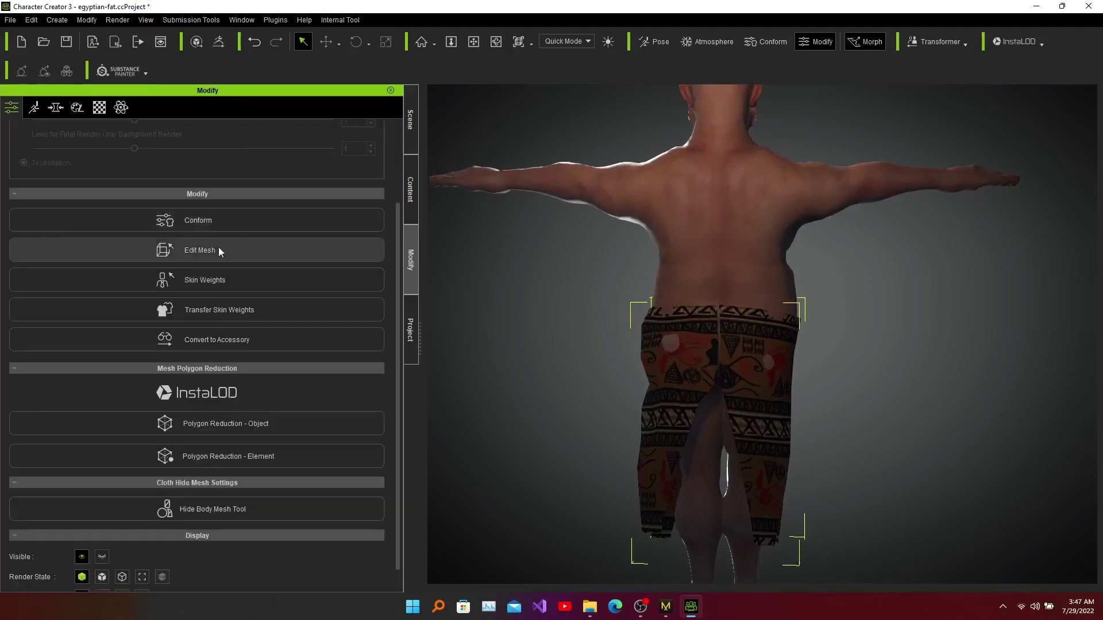
# Step: Sculpt the skirt mesh at the back and waistband to cover the spots where the body pokes through
pyautogui.click(220, 251)
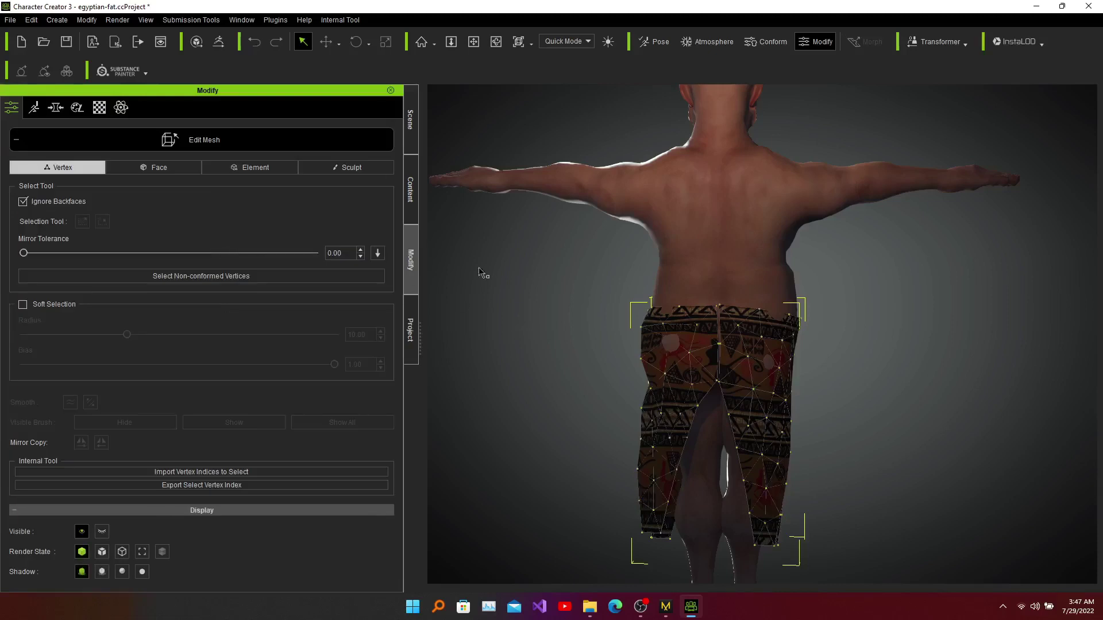
pyautogui.click(373, 171)
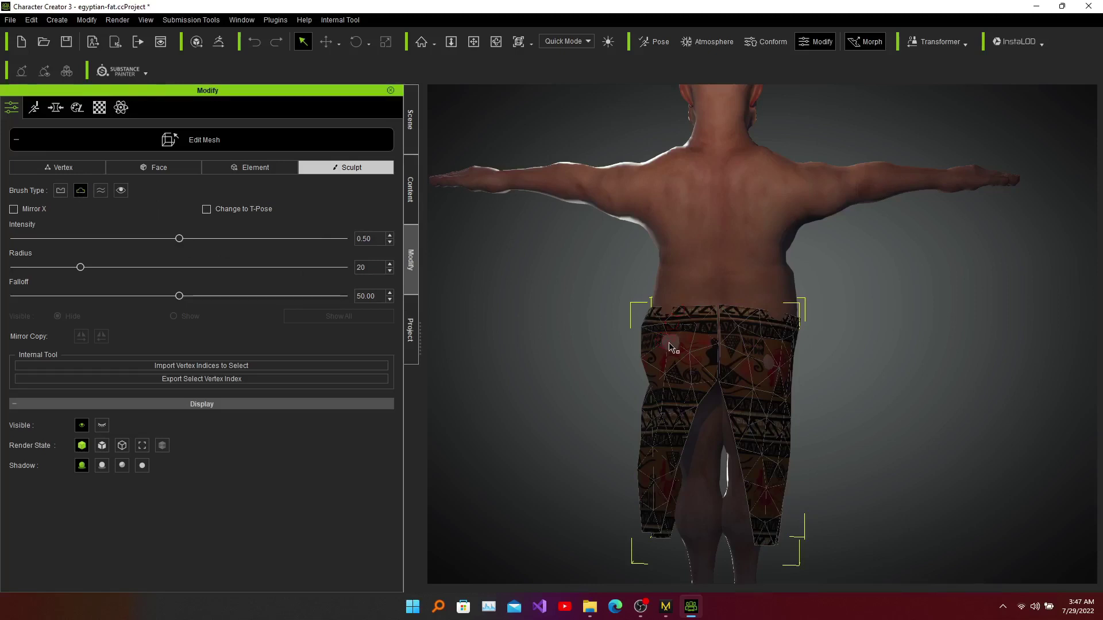
pyautogui.scroll(5, 660, 344)
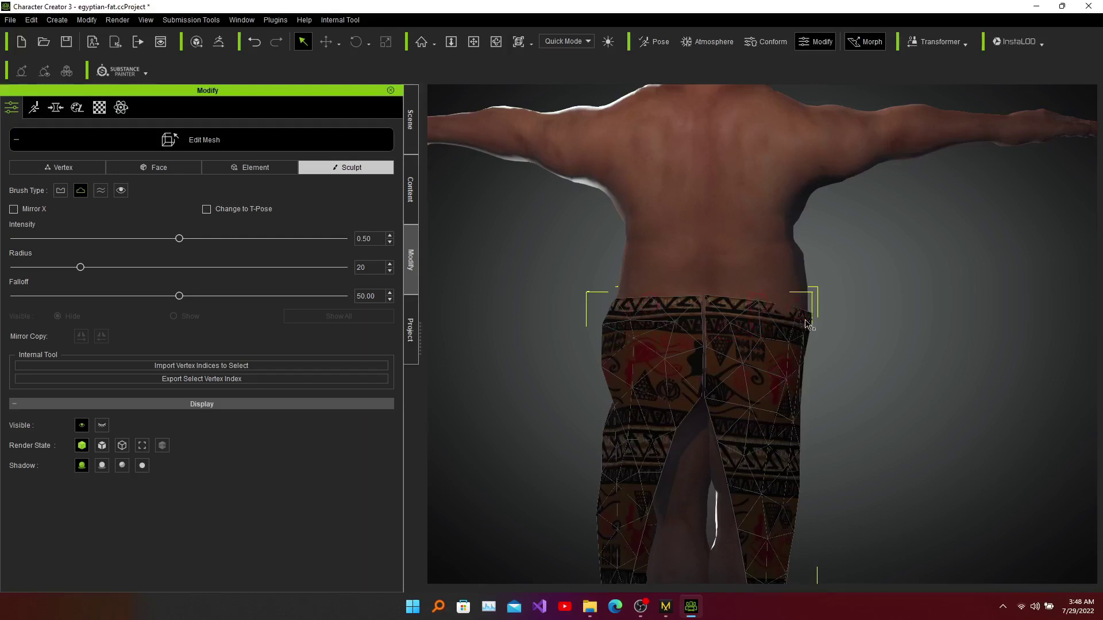
pyautogui.moveTo(927, 343); pyautogui.dragTo(744, 320, button='right')
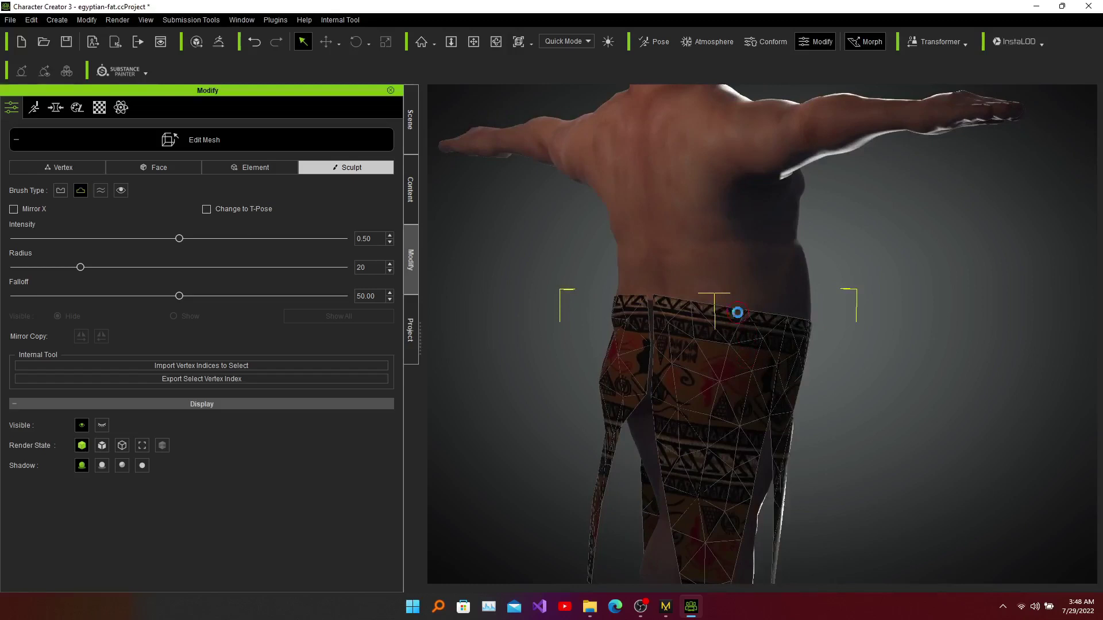
pyautogui.moveTo(931, 364); pyautogui.dragTo(904, 347, button='right')
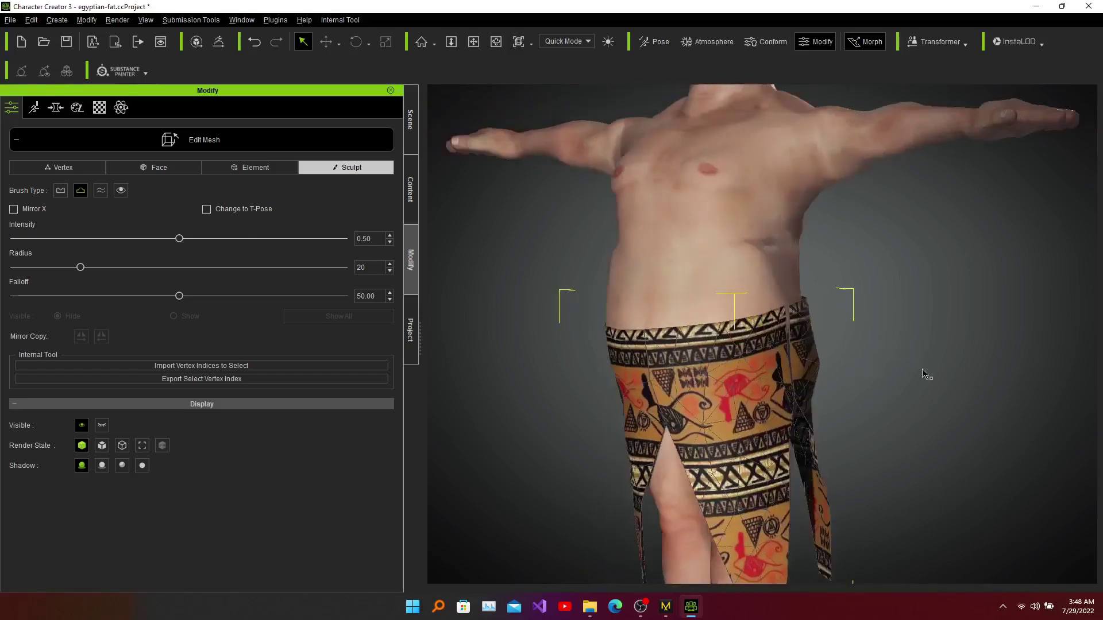
pyautogui.moveTo(1002, 366); pyautogui.dragTo(1048, 369, button='right')
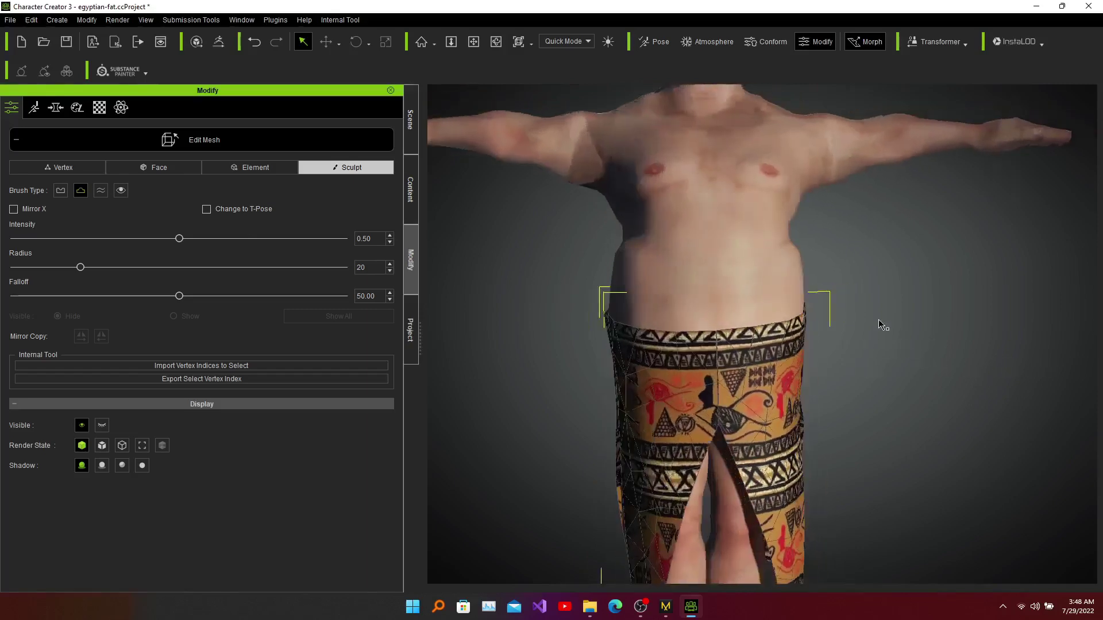
pyautogui.scroll(-8, 872, 313)
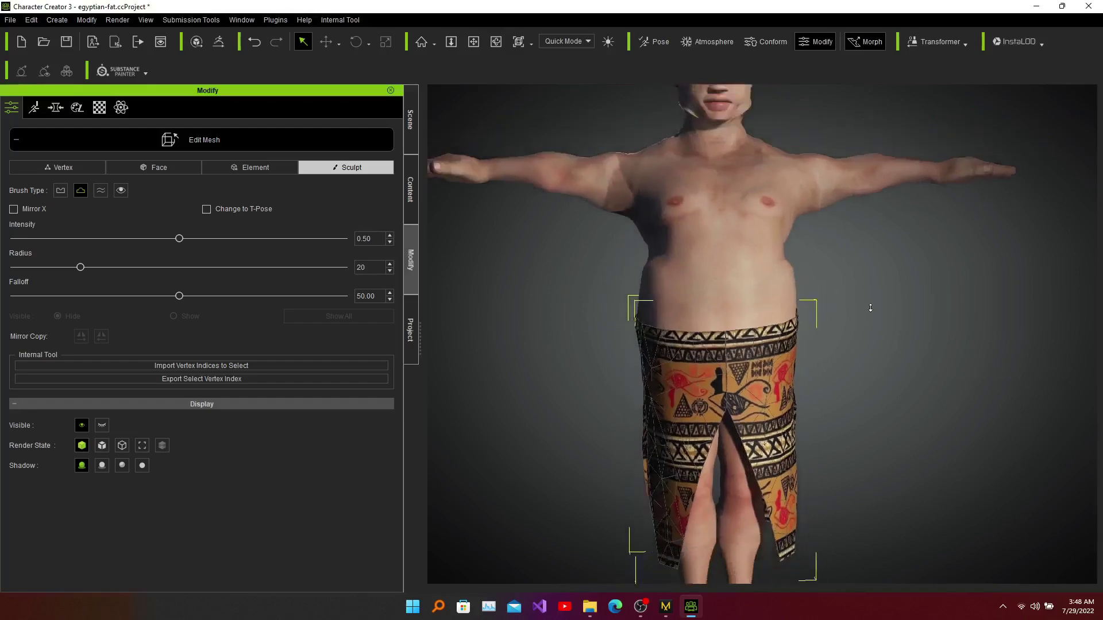
pyautogui.scroll(-4, 871, 308)
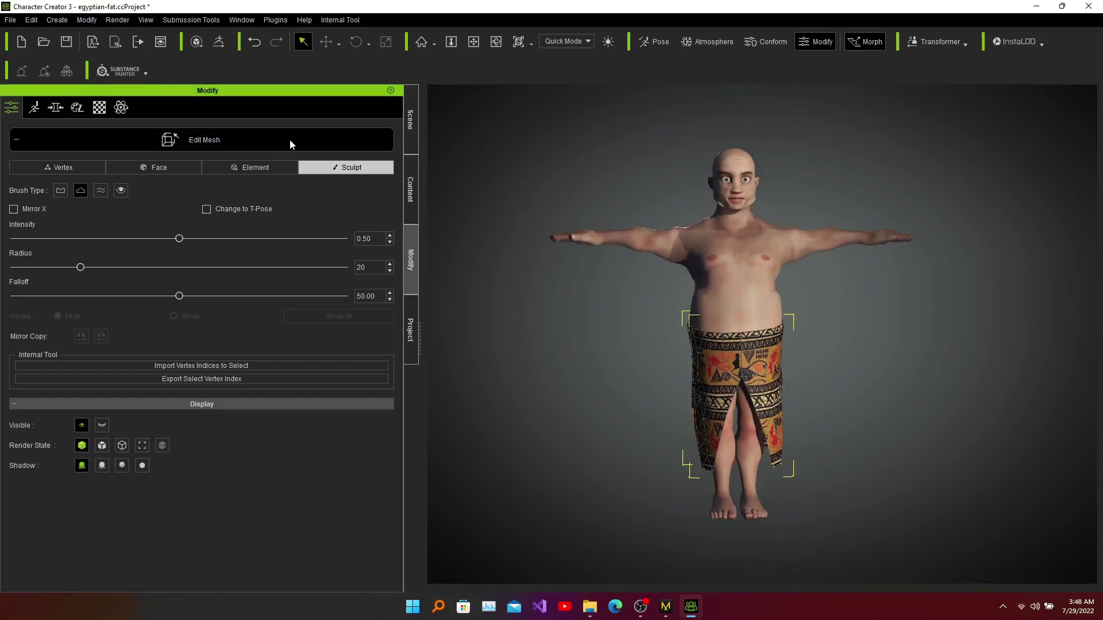
pyautogui.click(288, 144)
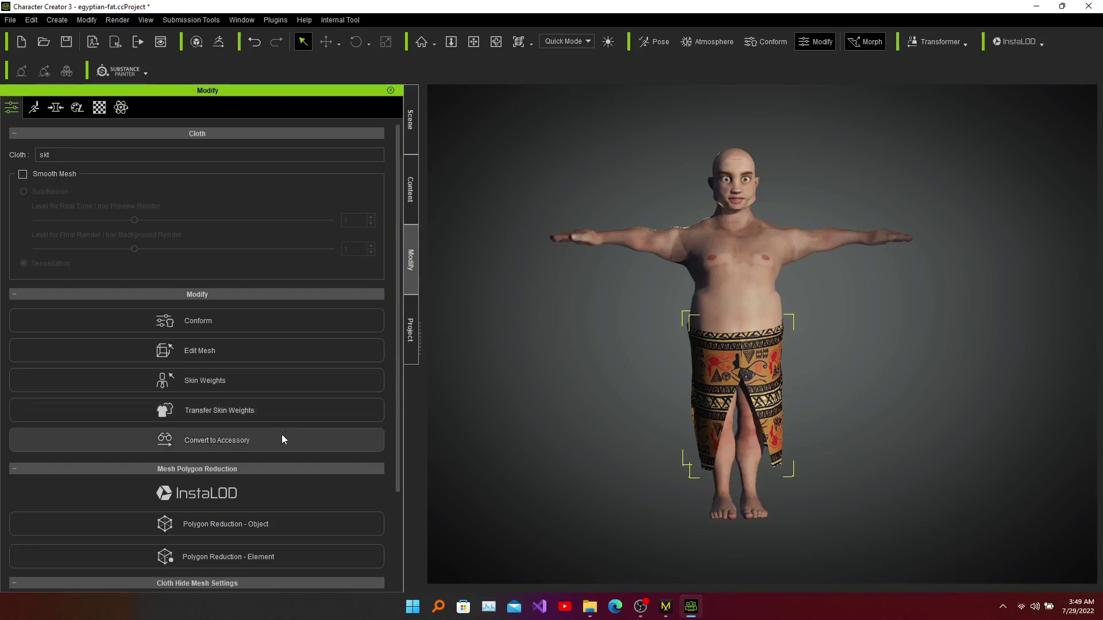
# Step: Save the skirt to the custom Skirts category of the cloth library as "Fat Skirts"
pyautogui.click(411, 189)
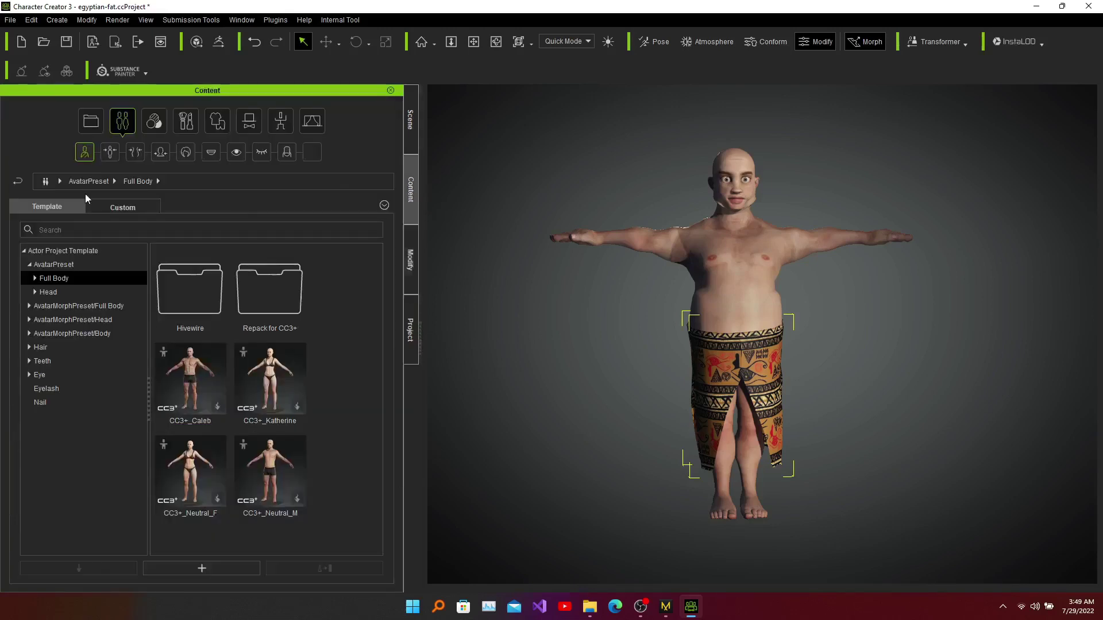
pyautogui.click(119, 208)
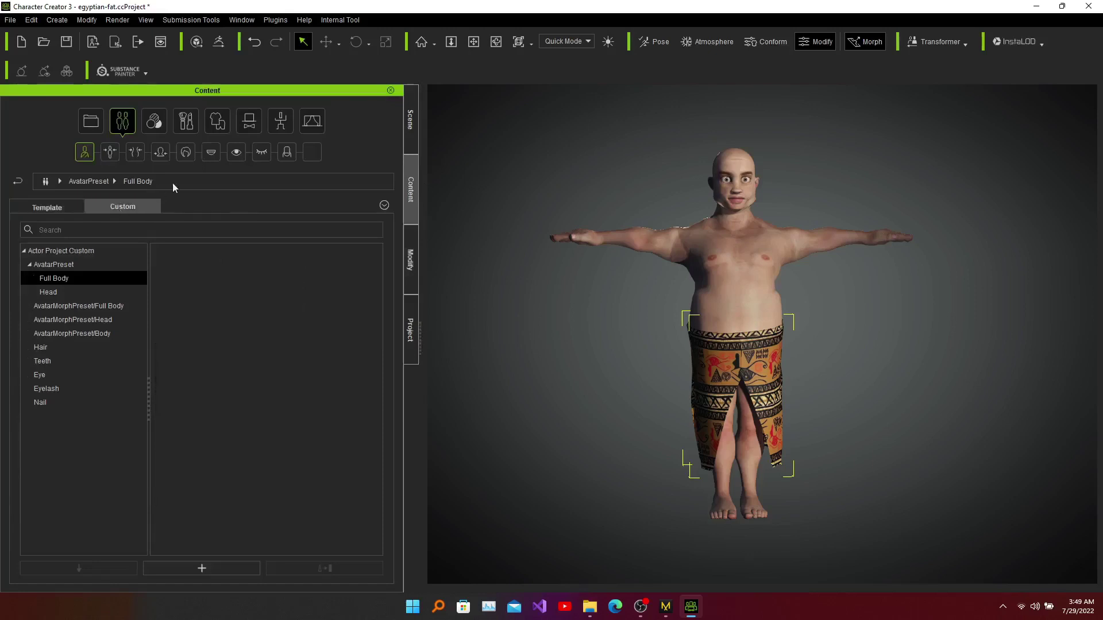
pyautogui.click(217, 123)
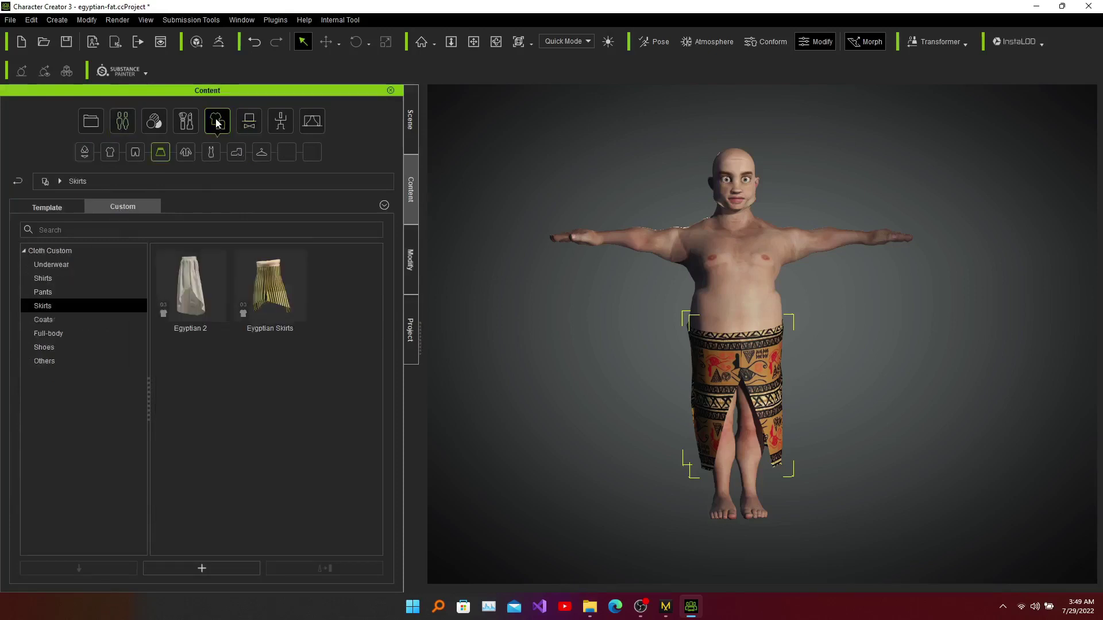
pyautogui.click(51, 310)
pyautogui.click(212, 569)
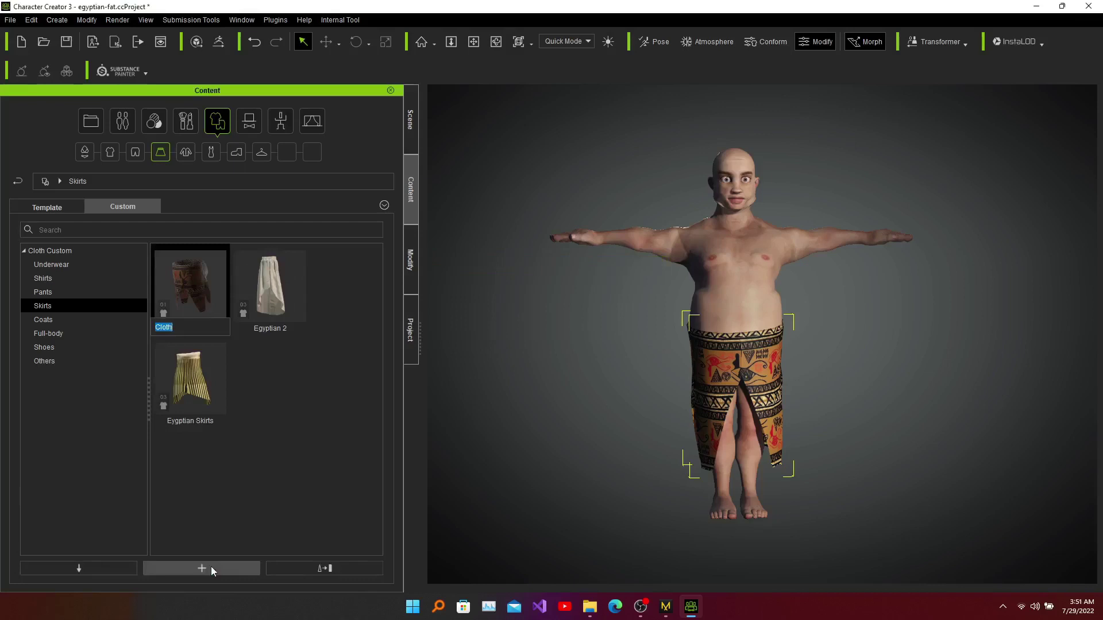
pyautogui.write('Fat Skirts')
pyautogui.press('Return')
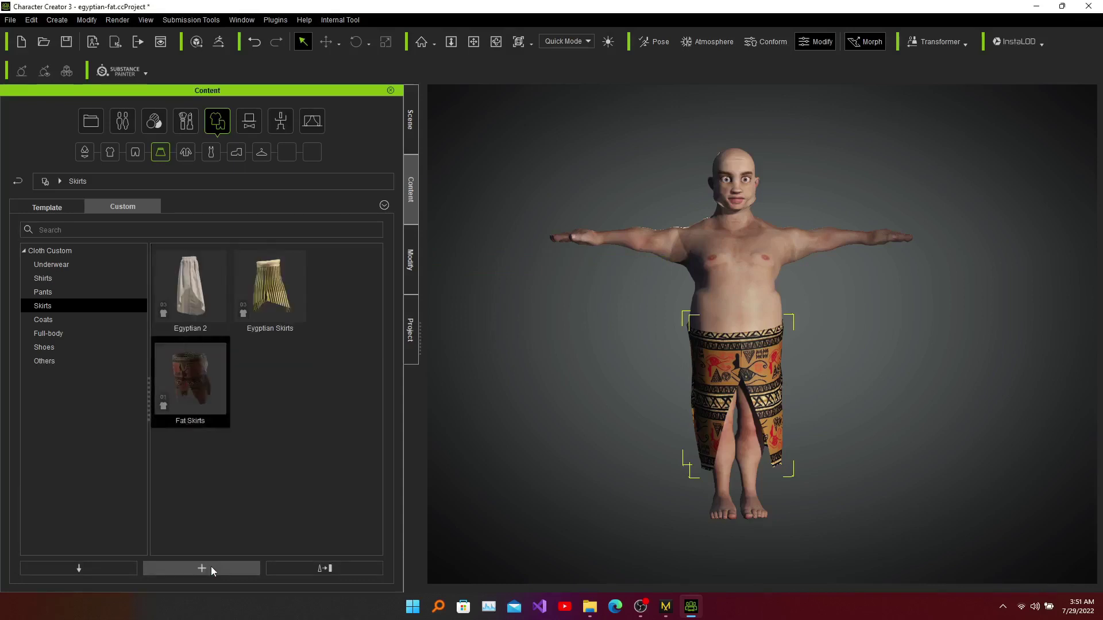